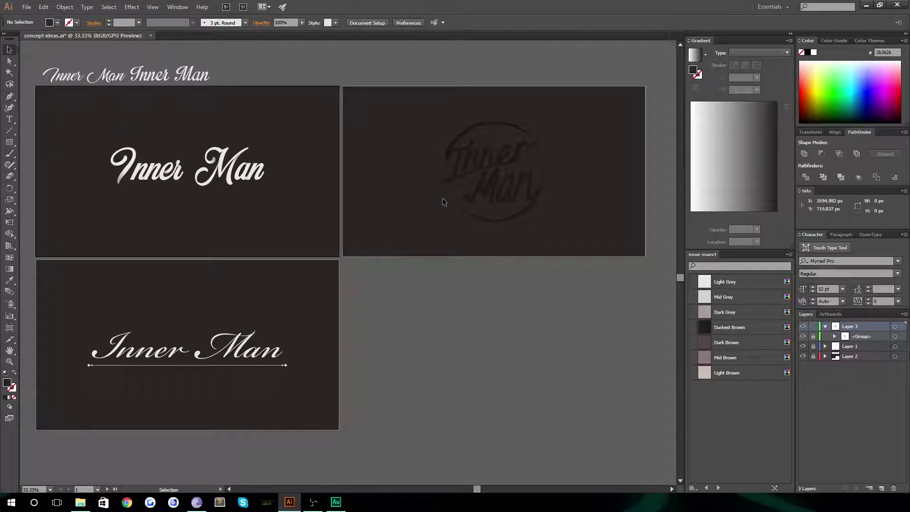
Examine the two Inner Man script lettering concepts up close, ending on the artboard with the circular sketch.
key(z)
click(199, 174)
key(space)
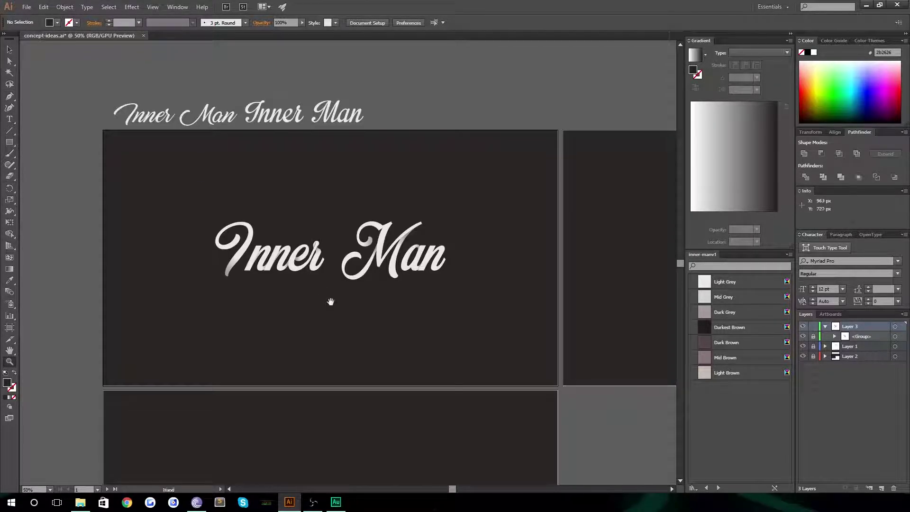
click(319, 251)
key(v)
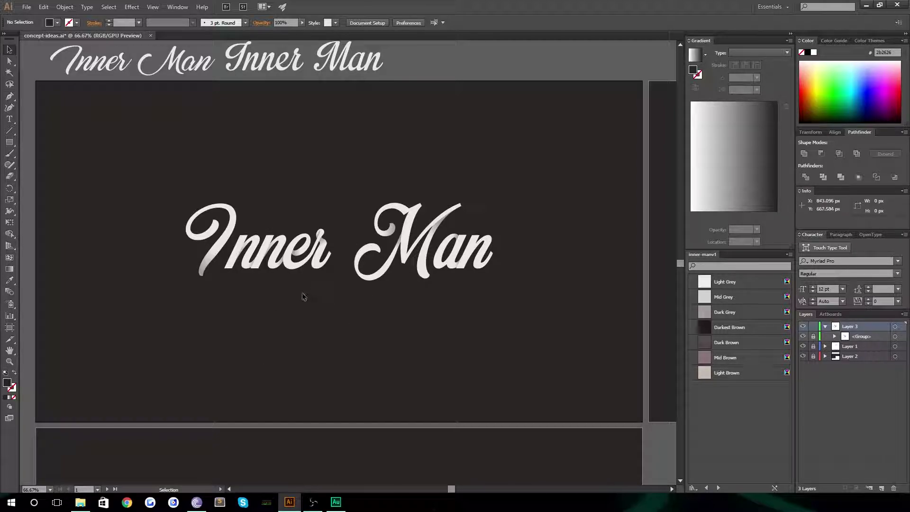
scroll(293, 338, down, 10)
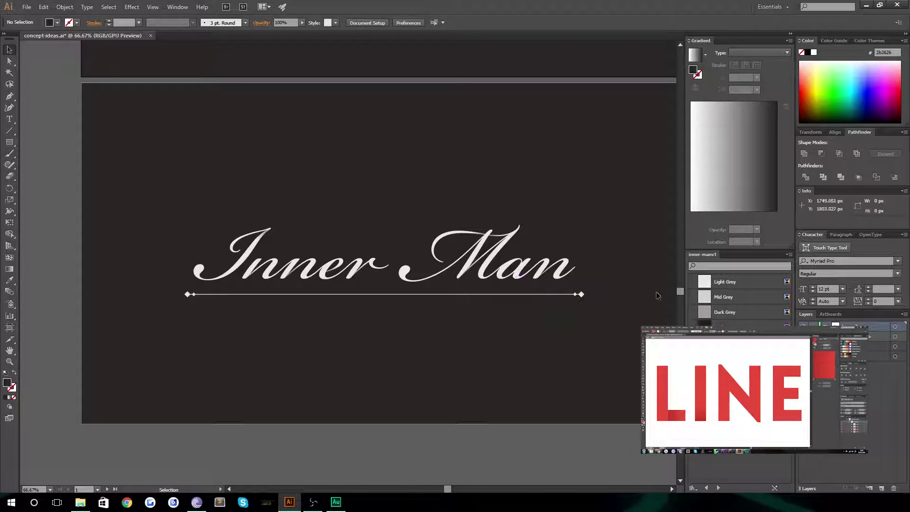
drag(669, 193, 533, 254)
drag(606, 87, 97, 343)
mouse_move(283, 242)
mouse_down()
mouse_move(322, 275)
mouse_move(311, 287)
mouse_up()
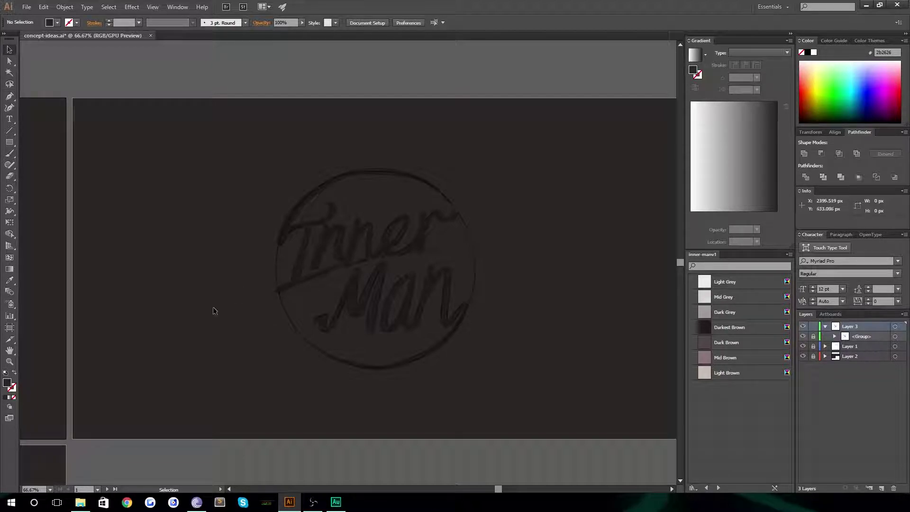
Inspect the circular Inner Man sketch up close, hiding and showing Layer 3 to check what it contains.
key(z)
click(366, 312)
click(345, 249)
mouse_move(332, 195)
mouse_down()
mouse_move(342, 289)
mouse_move(319, 259)
mouse_up()
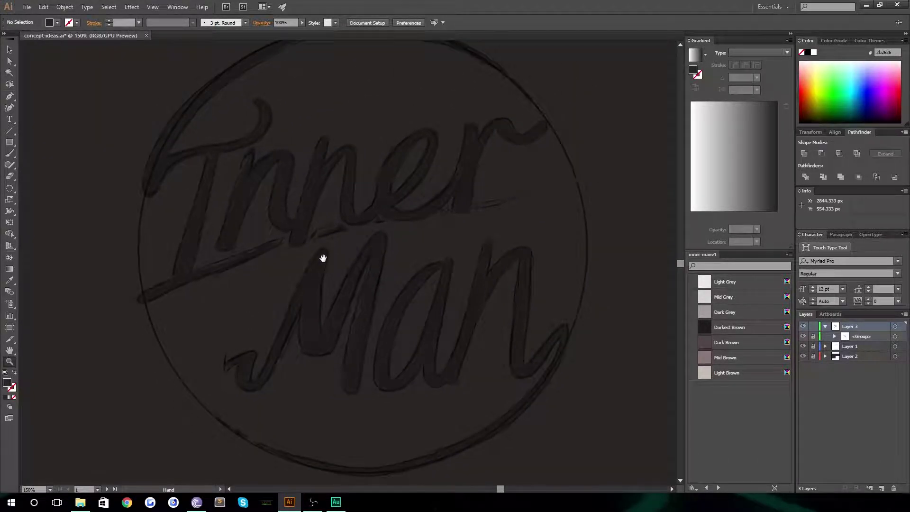
alt+click(327, 264)
click(803, 326)
click(803, 326)
key(v)
Unlock Layer 3's sketch group, hide and show each of its sublayers to inspect them, and relock the group.
click(814, 336)
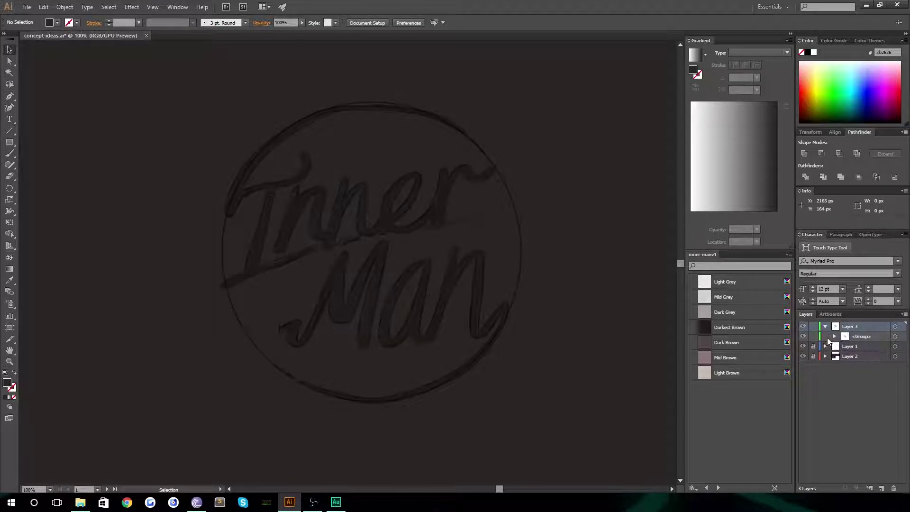
click(835, 336)
click(803, 366)
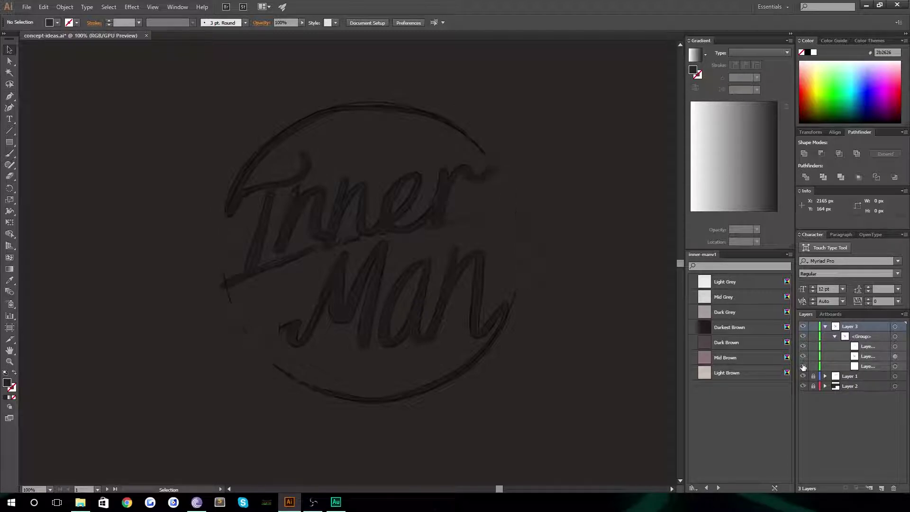
click(803, 366)
click(803, 356)
click(804, 356)
click(803, 347)
click(803, 347)
click(835, 336)
click(814, 336)
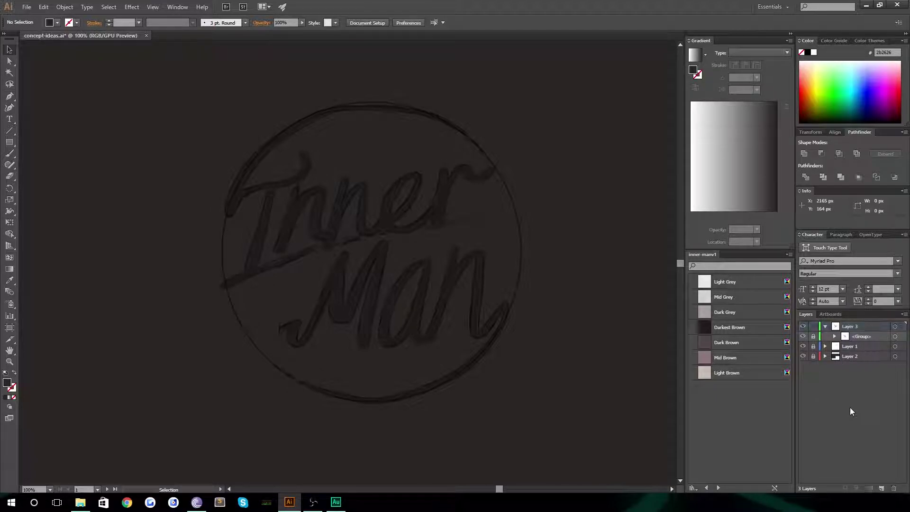
click(881, 488)
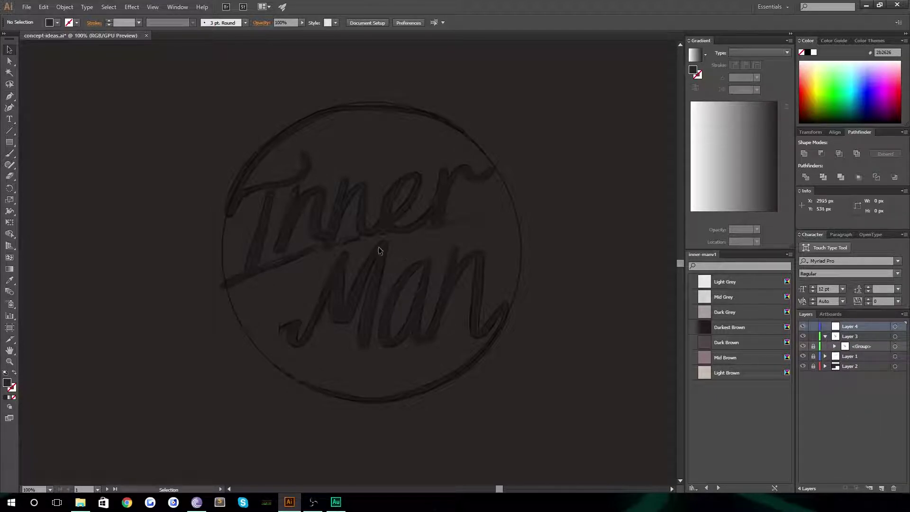
click(894, 488)
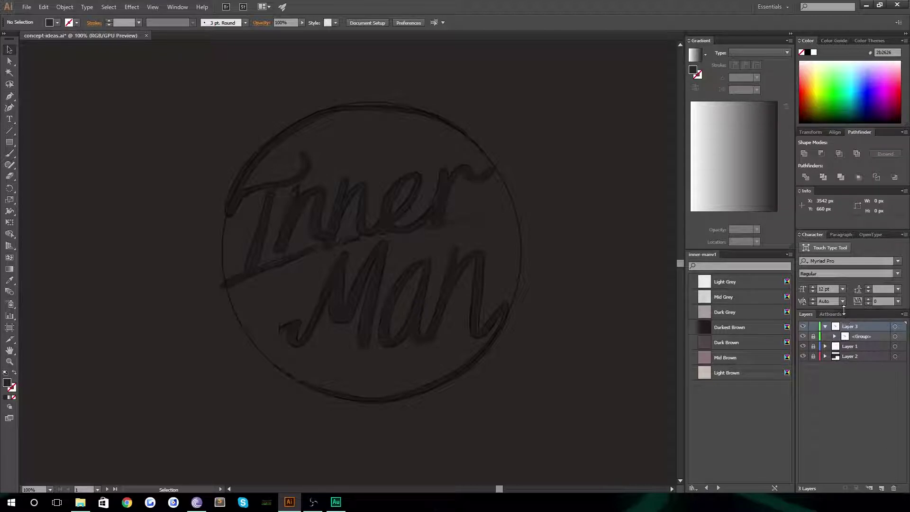
click(857, 387)
click(849, 335)
Draw a large closed curved test shape with a Light Grey fill beside the letter I, using the Pen tool.
key(z)
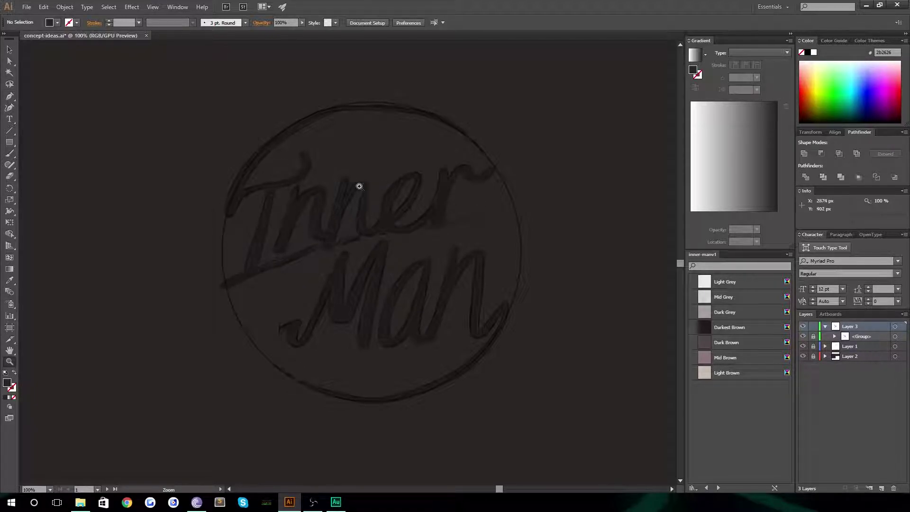
click(259, 213)
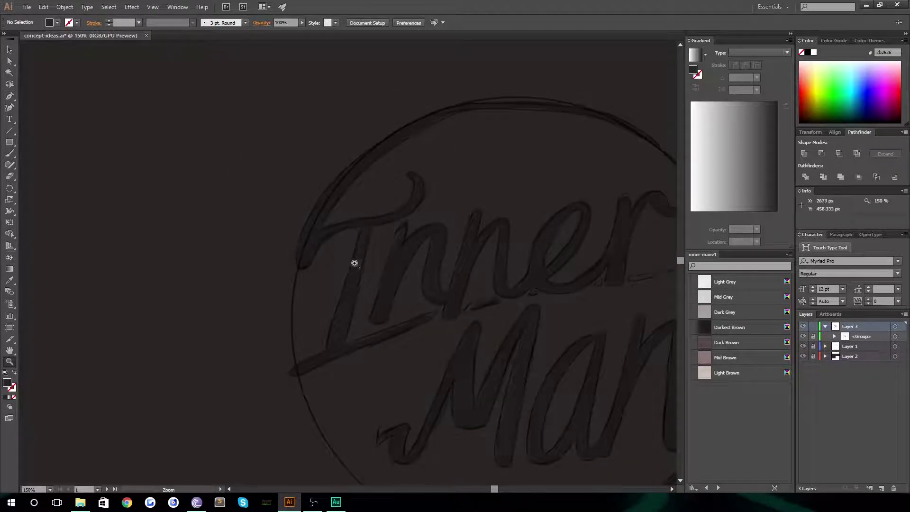
click(355, 262)
drag(337, 298, 338, 276)
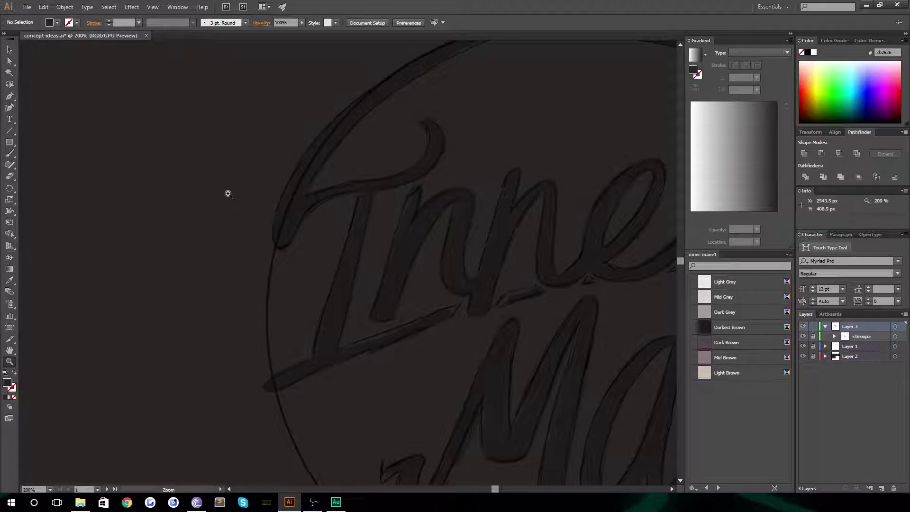
click(10, 97)
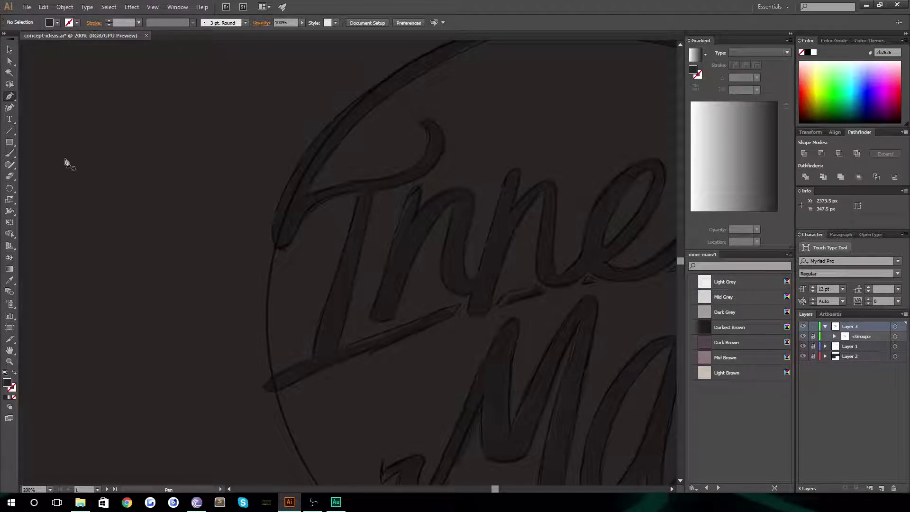
click(709, 288)
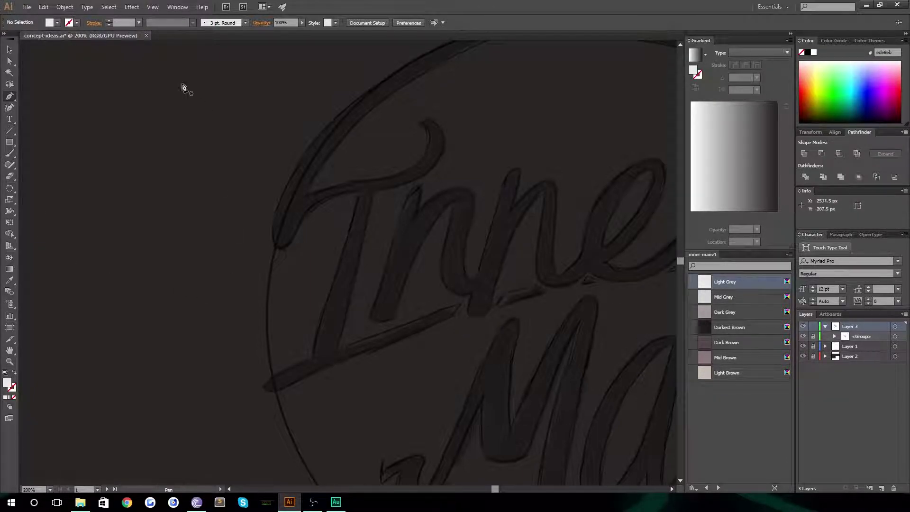
click(117, 167)
drag(183, 100, 215, 109)
drag(272, 235, 207, 292)
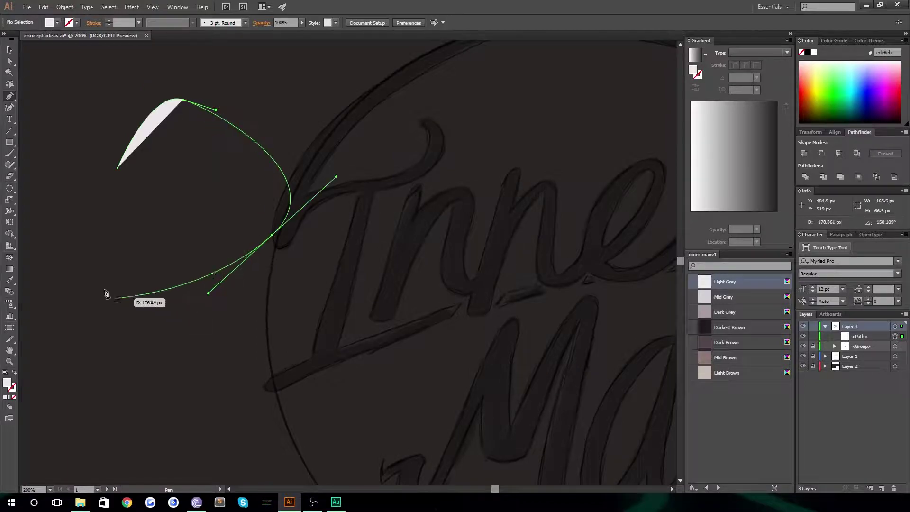
drag(110, 293, 89, 262)
drag(91, 210, 109, 182)
click(117, 167)
Draw a second, smaller closed test shape about 69 by 77 px beside the first, mixing curved and corner points.
drag(69, 129, 40, 111)
drag(61, 92, 81, 85)
click(111, 99)
drag(105, 134, 90, 138)
click(71, 164)
click(69, 129)
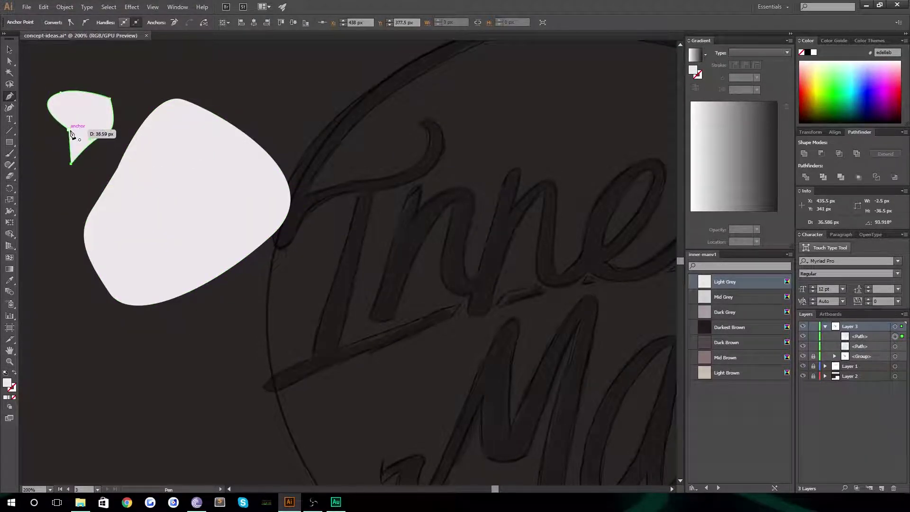
Delete both light grey test shapes beside the sketch.
click(10, 49)
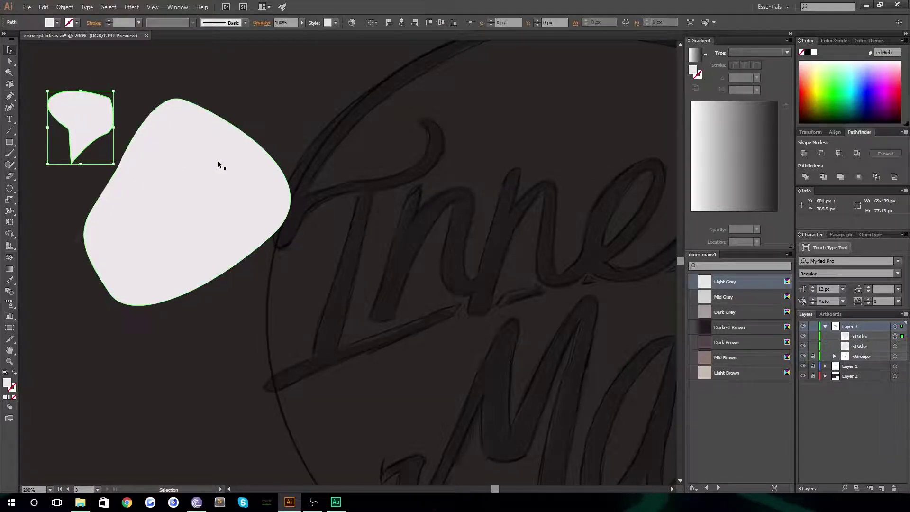
key(Delete)
click(207, 172)
key(Delete)
drag(220, 277, 199, 304)
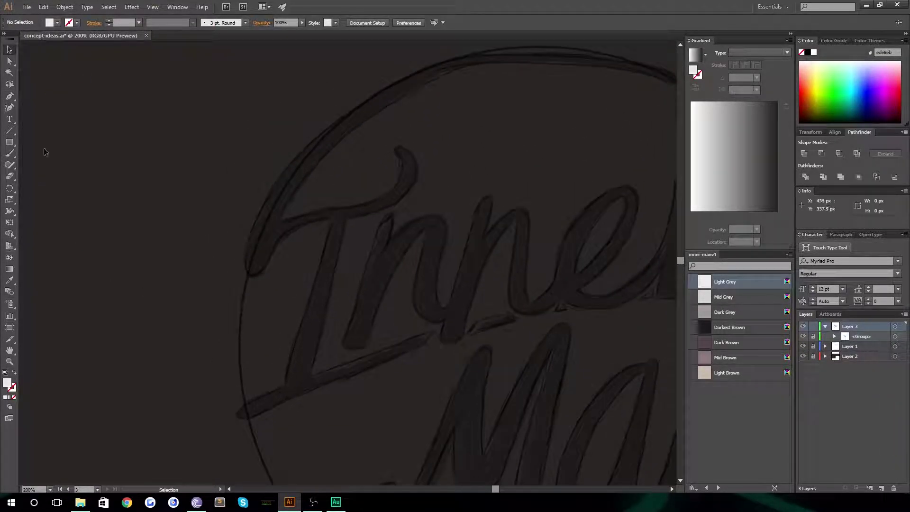
Set the fill to None for new Pen tool paths.
click(9, 96)
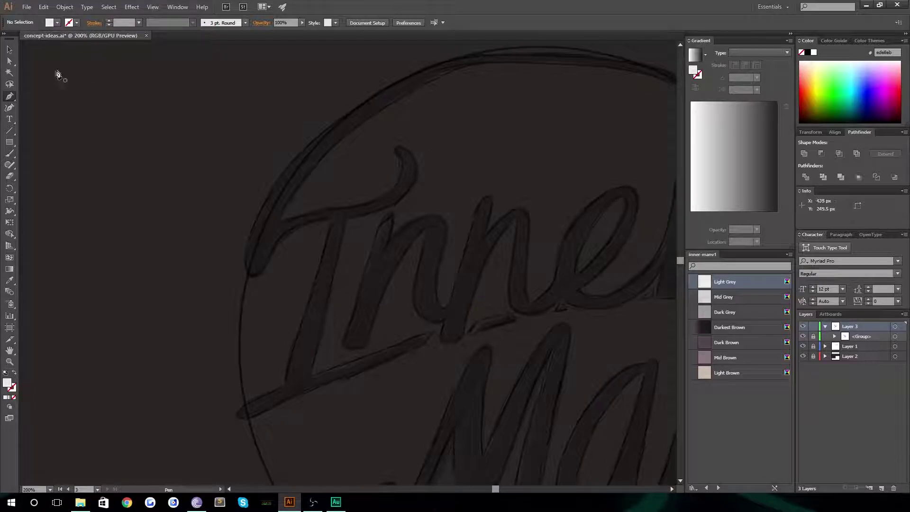
click(58, 23)
click(6, 39)
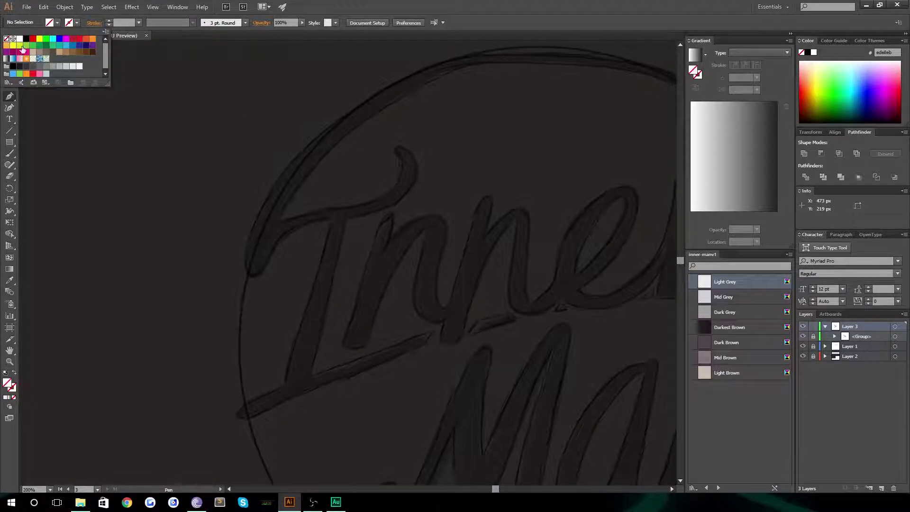
Draw a closed curved test path without fill or stroke in the empty area beside the sketched circle.
click(218, 201)
drag(230, 145, 199, 95)
drag(115, 112, 126, 189)
drag(158, 236, 183, 250)
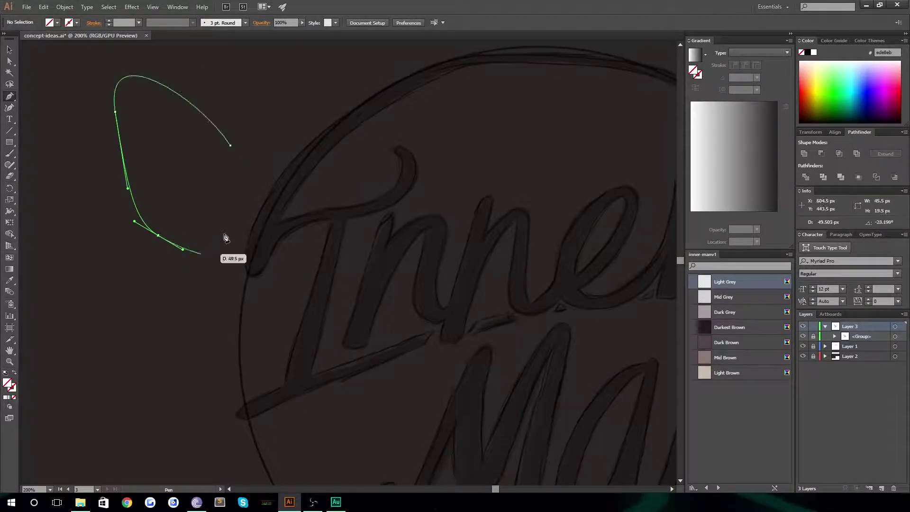
drag(236, 204, 232, 165)
click(231, 145)
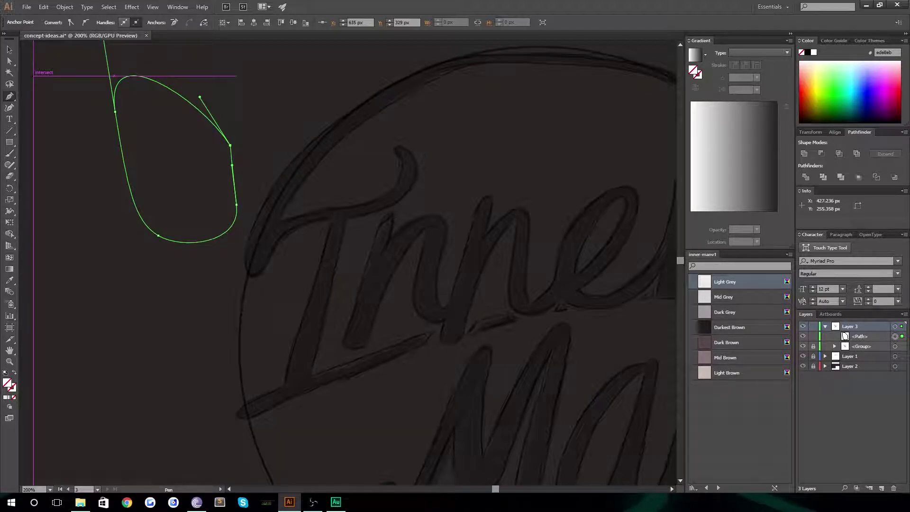
Deselect the unfilled test path, reselect it by its outline and delete it.
click(9, 49)
click(70, 207)
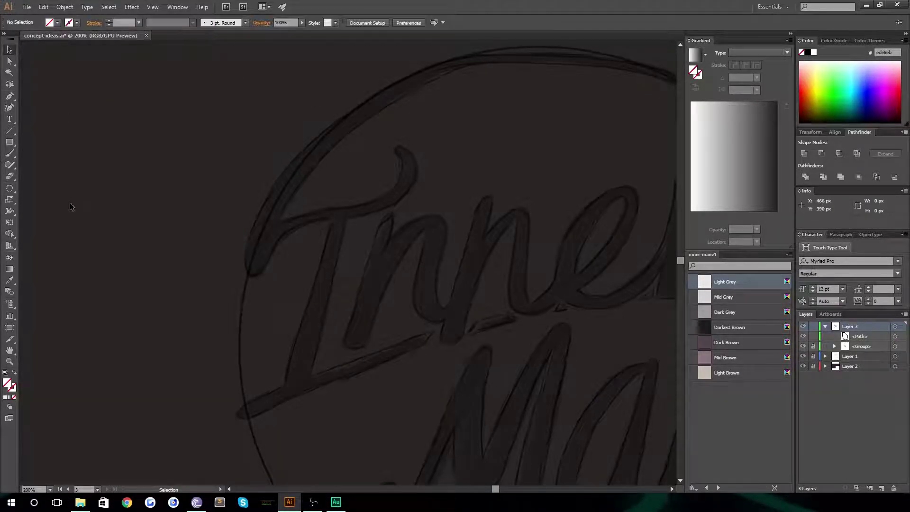
click(126, 152)
key(Delete)
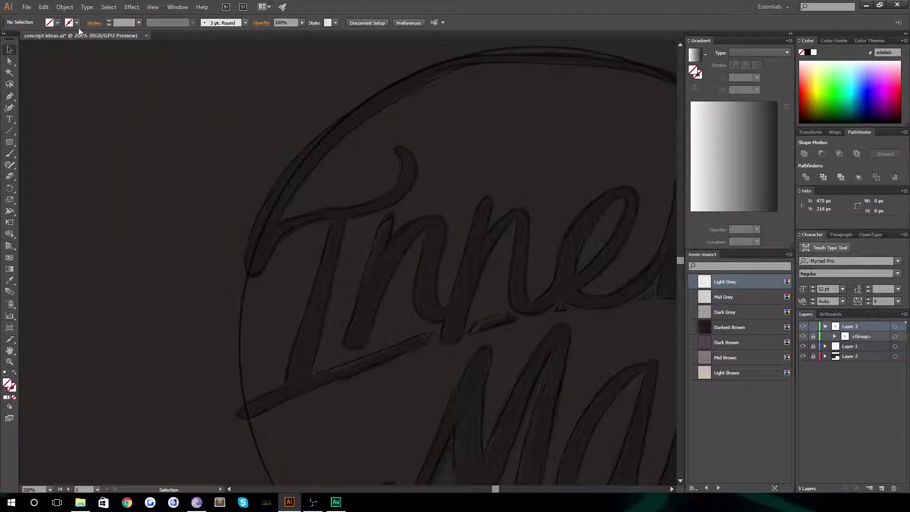
Set the stroke to bright green with a weight of 0.3 pt.
click(76, 23)
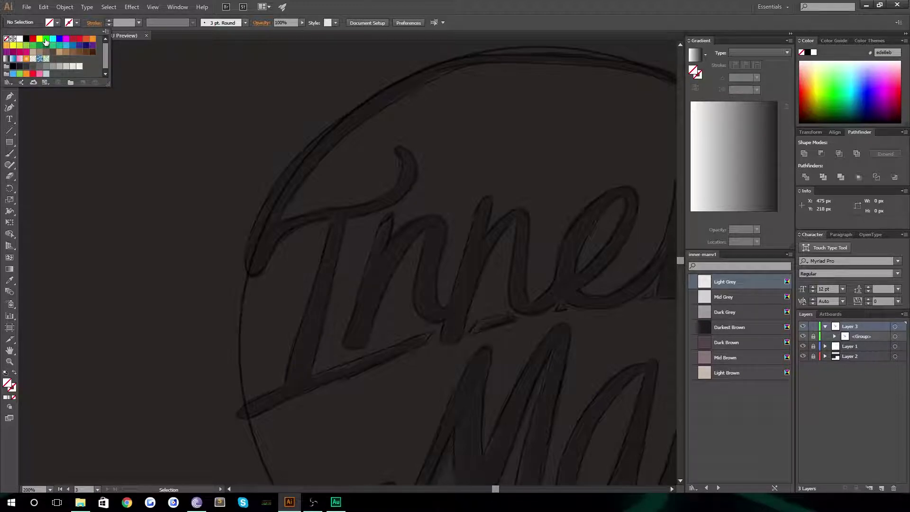
click(45, 41)
click(119, 22)
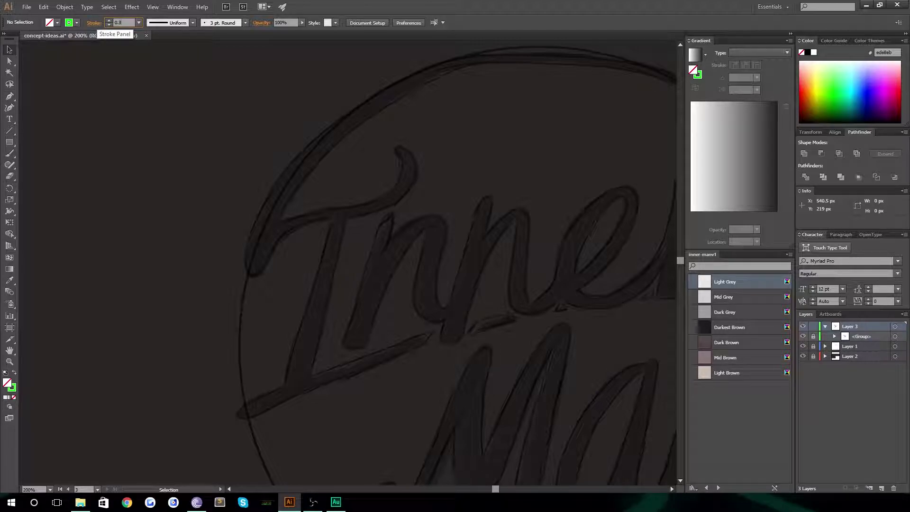
key(Return)
Draw a small closed test path with the thin green stroke beside the sketched circle and delete it.
click(10, 96)
drag(201, 222, 174, 197)
mouse_move(191, 174)
mouse_down()
mouse_move(207, 174)
mouse_move(217, 206)
mouse_up()
click(201, 222)
key(v)
click(127, 255)
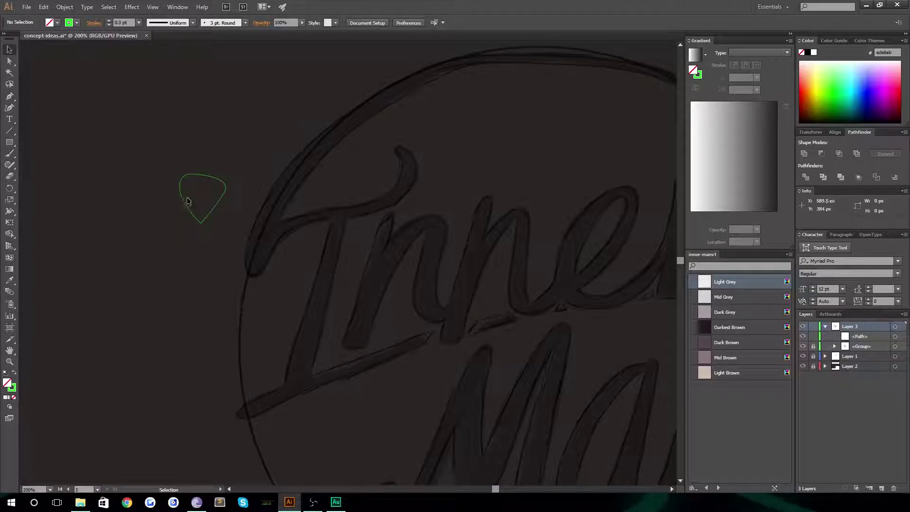
click(185, 204)
key(Delete)
Start tracing the letter I with the Pen tool, curving down the stem's right edge to its junction with the underline.
click(10, 96)
key(z)
click(345, 304)
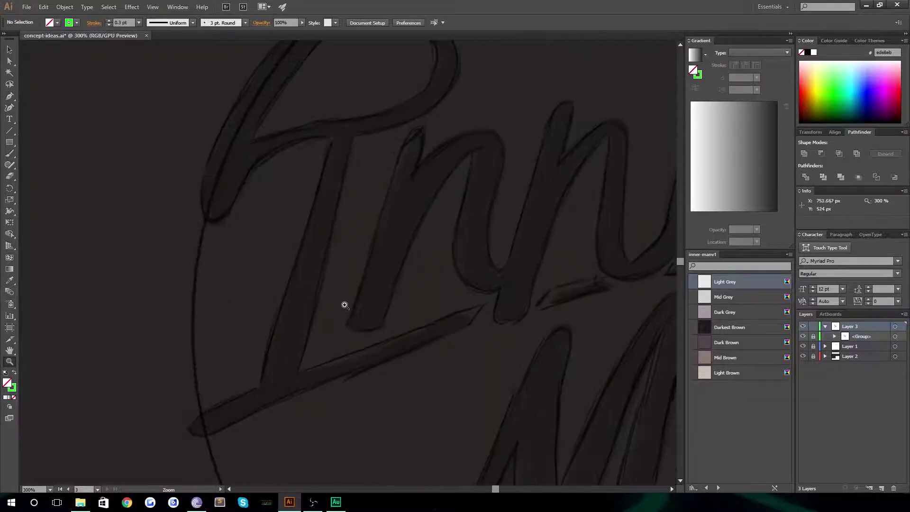
click(299, 251)
drag(289, 349, 227, 294)
click(9, 96)
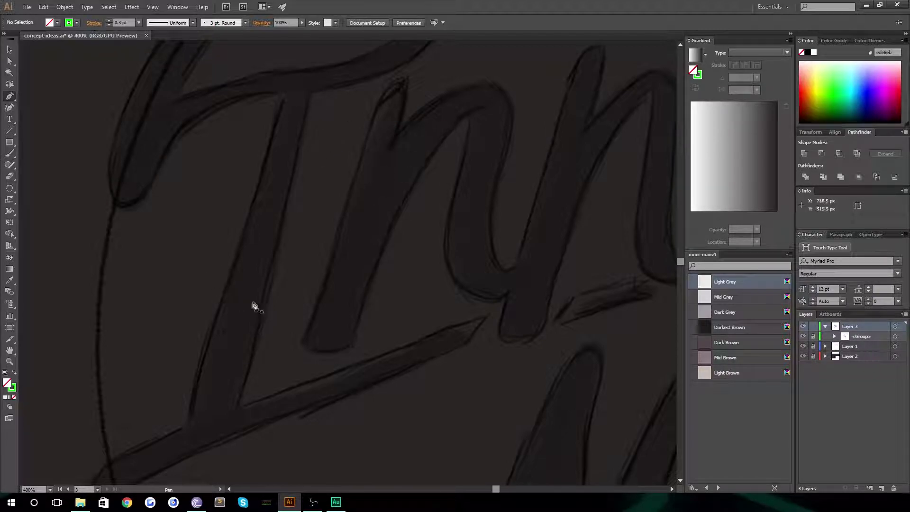
drag(233, 190, 291, 194)
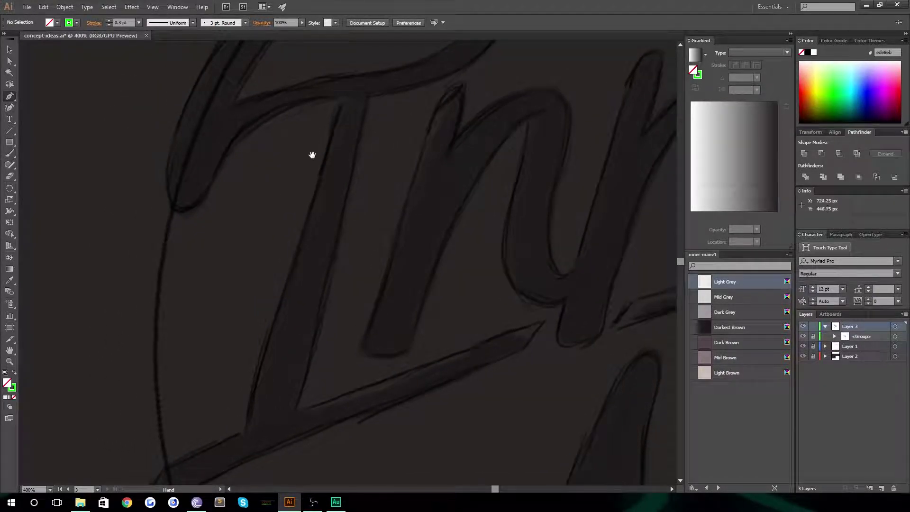
click(368, 97)
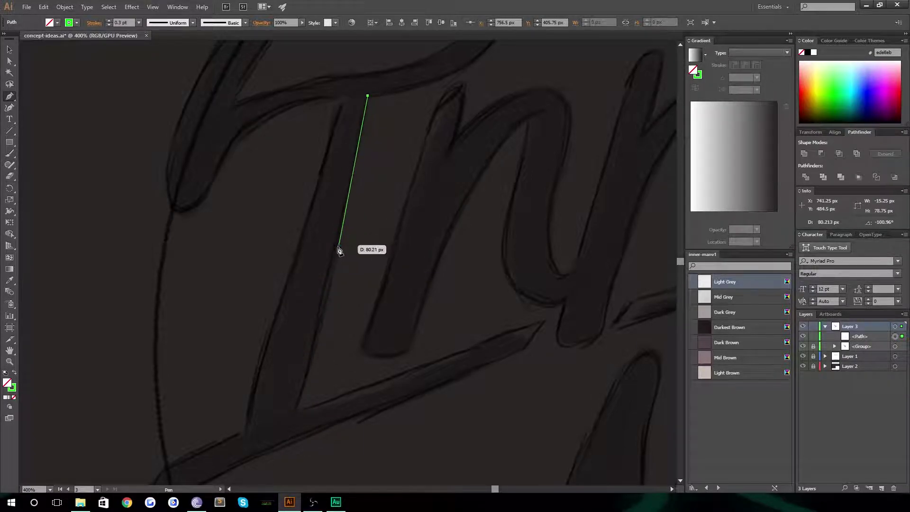
click(296, 415)
drag(296, 415, 273, 479)
Extend the path along the underline's upper edge to its pointed right tip and remove the outgoing handle there.
scroll(407, 332, down, 2)
scroll(375, 438, down, 2)
scroll(253, 102, up, 3)
scroll(223, 463, down, 3)
scroll(254, 289, up, 3)
scroll(251, 448, down, 2)
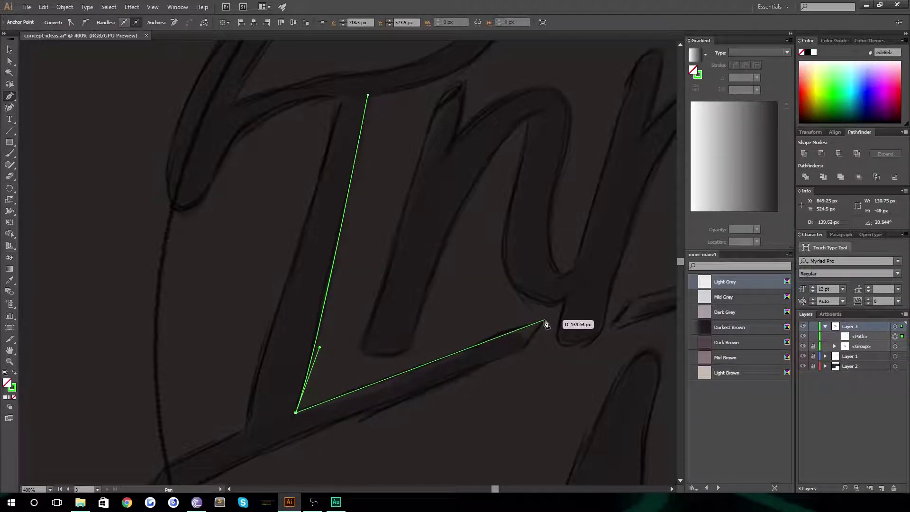
drag(546, 322, 611, 298)
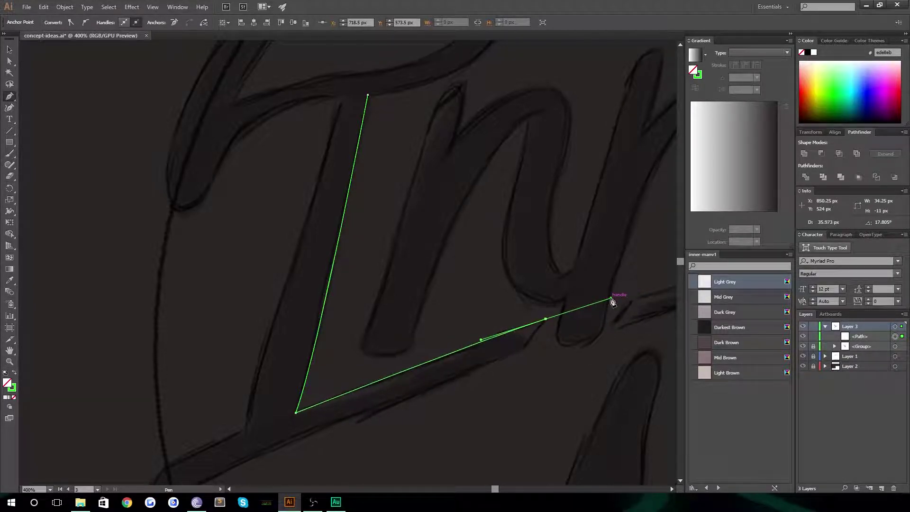
click(545, 320)
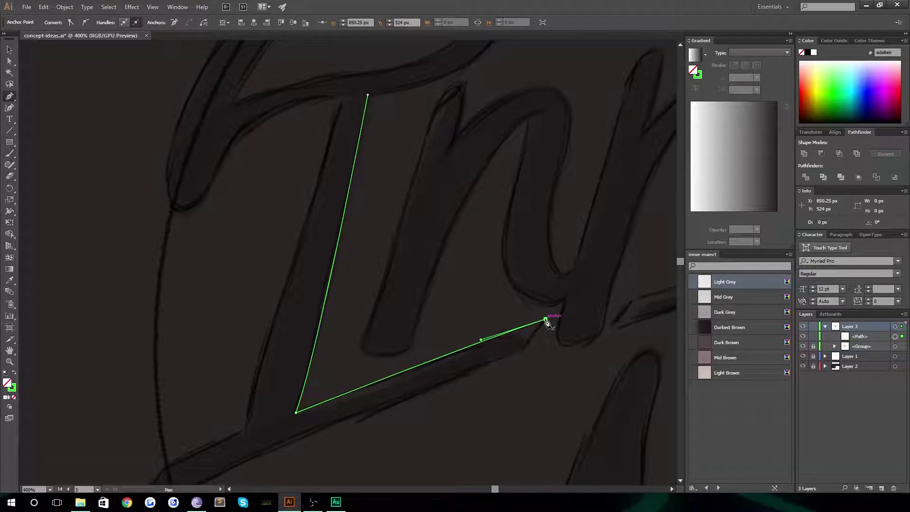
Continue the path down the underline's slanted tip and along its lower edge to the rounded left end, removing the outgoing handle there.
click(523, 349)
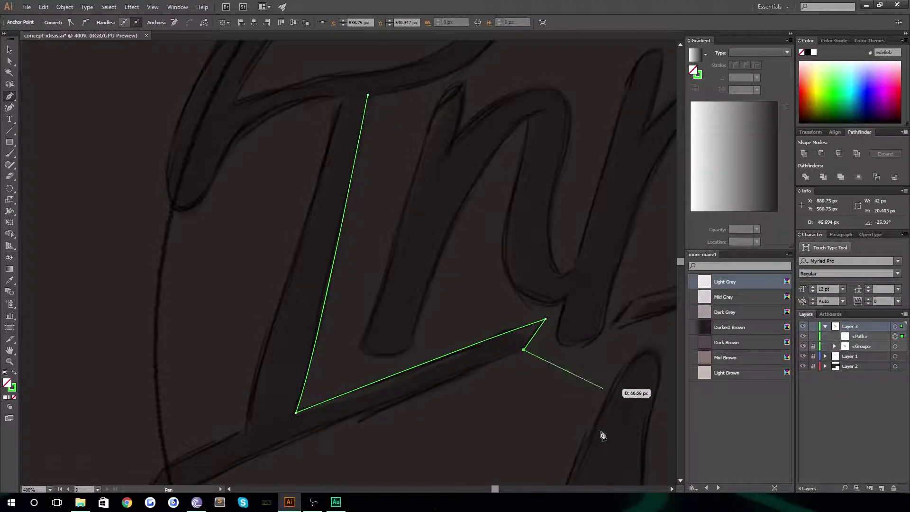
drag(356, 451, 384, 357)
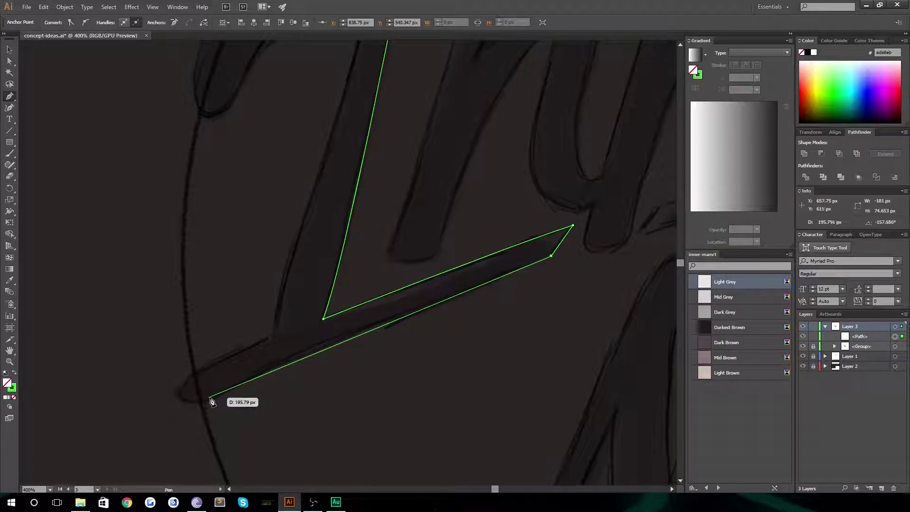
drag(210, 398, 118, 454)
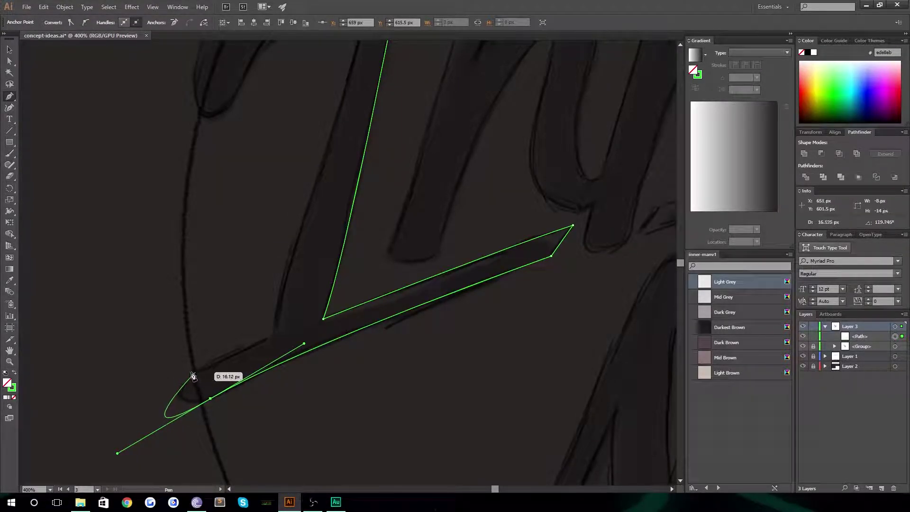
click(211, 398)
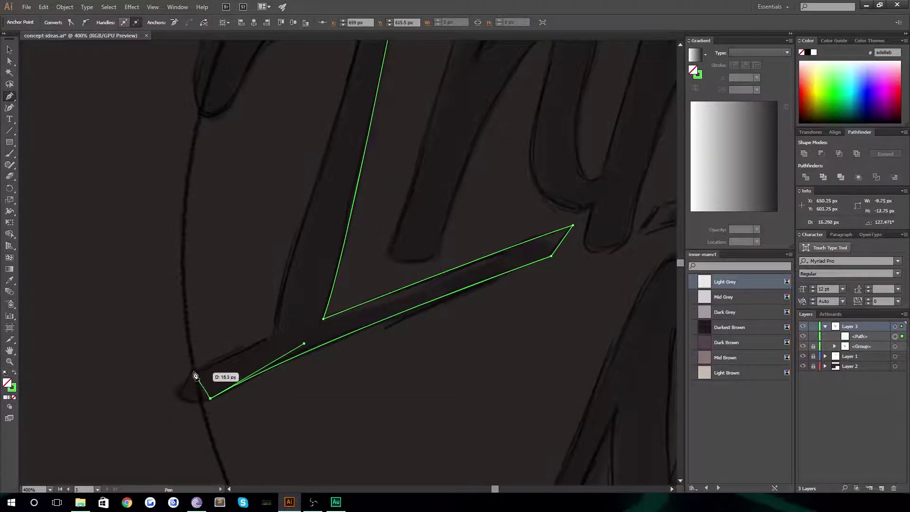
Trace around the underline's rounded left end, placing a curved anchor on its outermost edge.
drag(193, 371, 235, 333)
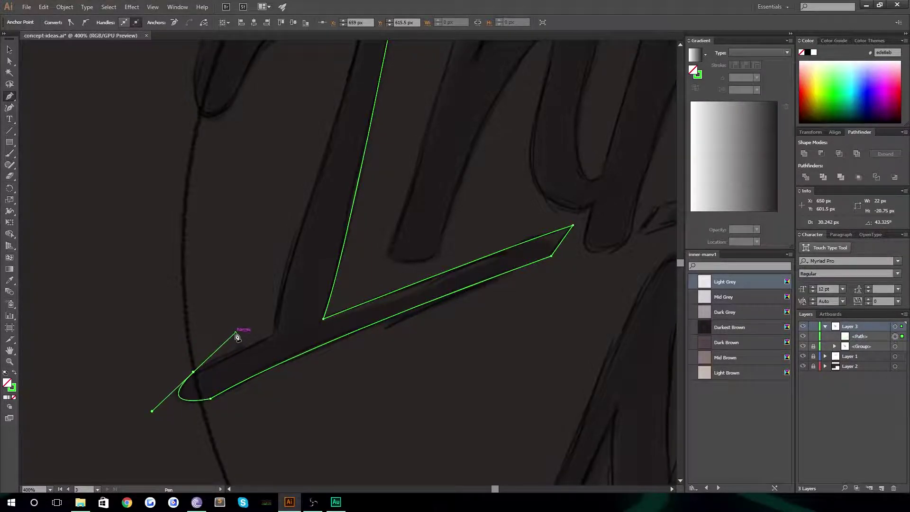
key(ctrl+z)
key(z)
click(187, 399)
click(187, 429)
click(191, 402)
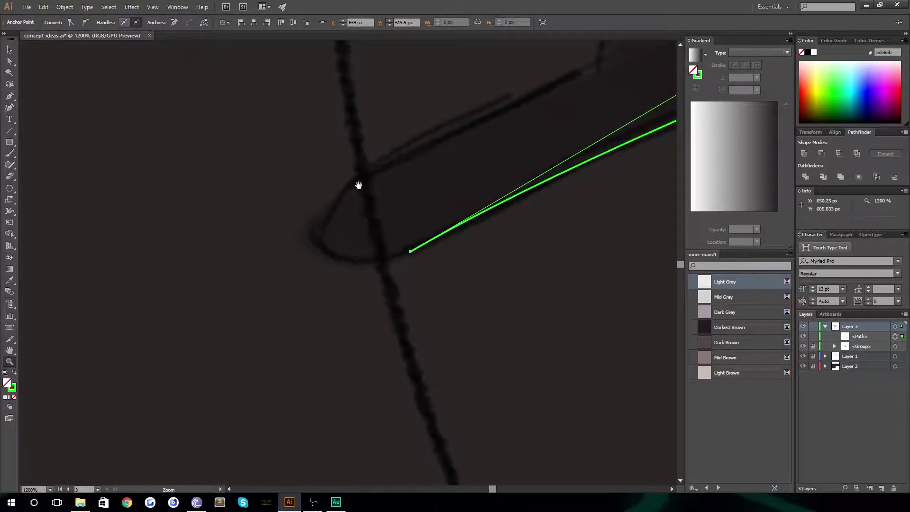
drag(239, 159, 216, 242)
key(p)
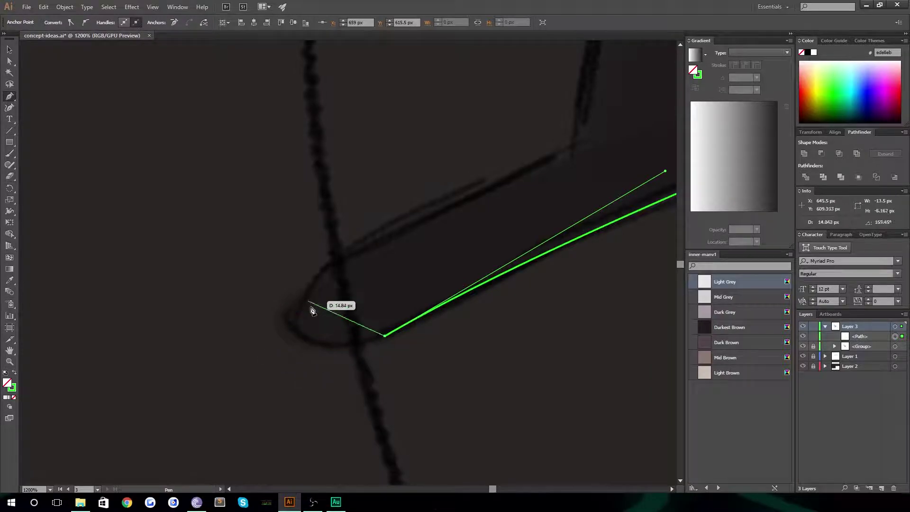
click(294, 327)
drag(294, 328, 266, 289)
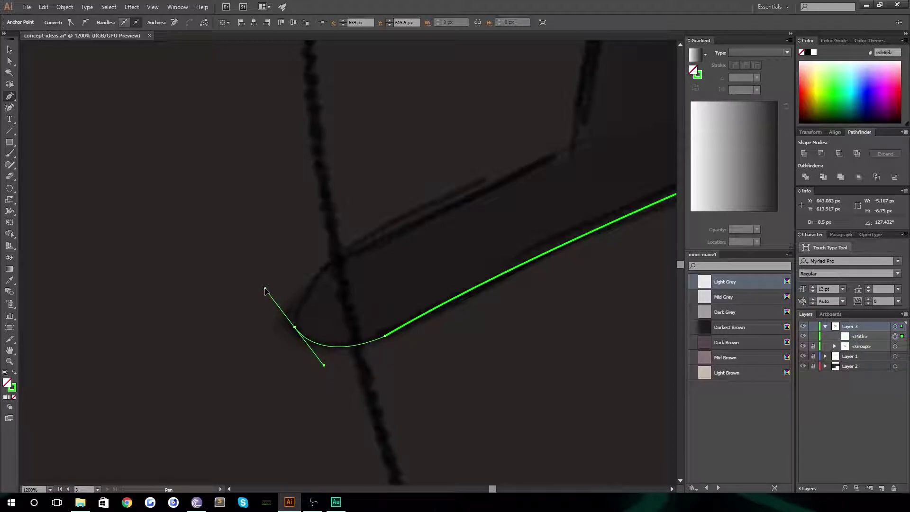
drag(265, 289, 264, 287)
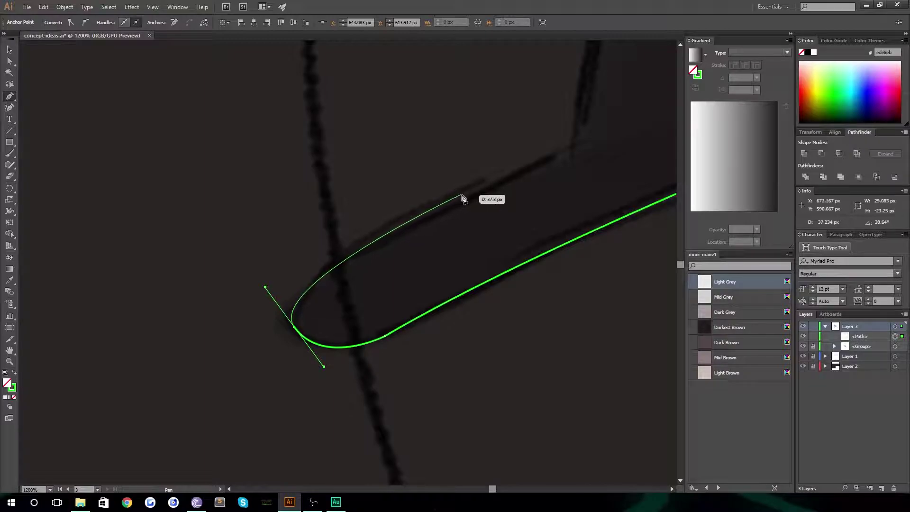
Curve the path along the underline's upper edge to the stem's left edge and remove the outgoing handle at that junction.
mouse_move(571, 147)
mouse_down()
mouse_move(666, 106)
mouse_move(624, 116)
mouse_move(612, 96)
mouse_move(628, 94)
mouse_up()
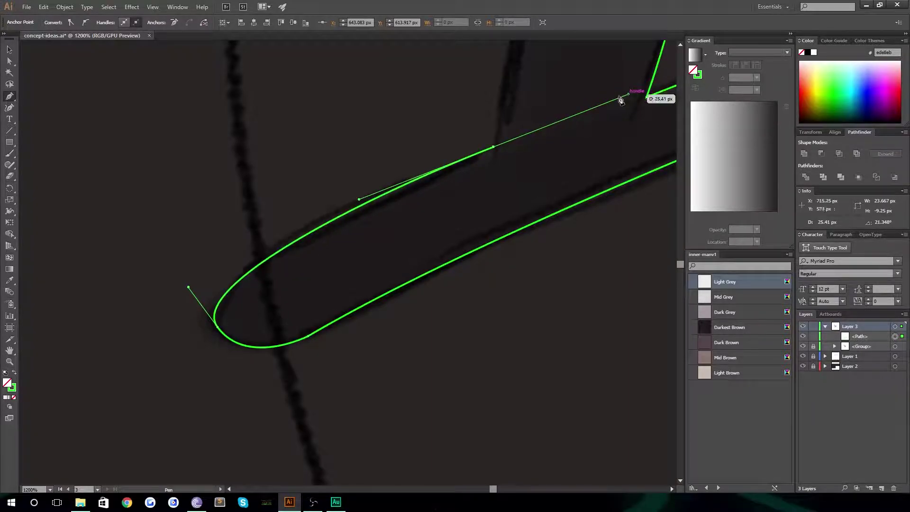
key(space)
drag(421, 122, 386, 210)
key(z)
alt+click(391, 191)
alt+click(392, 190)
alt+click(392, 190)
key(space)
drag(354, 183, 341, 222)
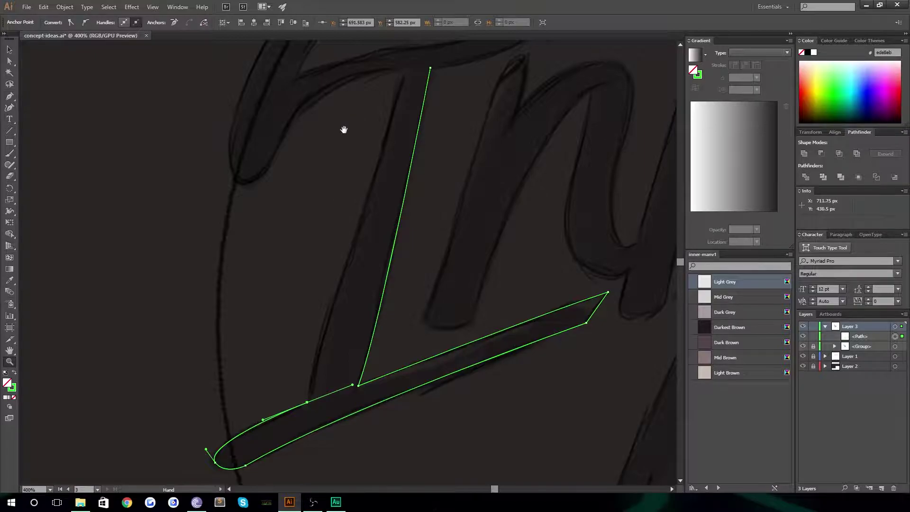
drag(345, 124, 306, 179)
click(9, 97)
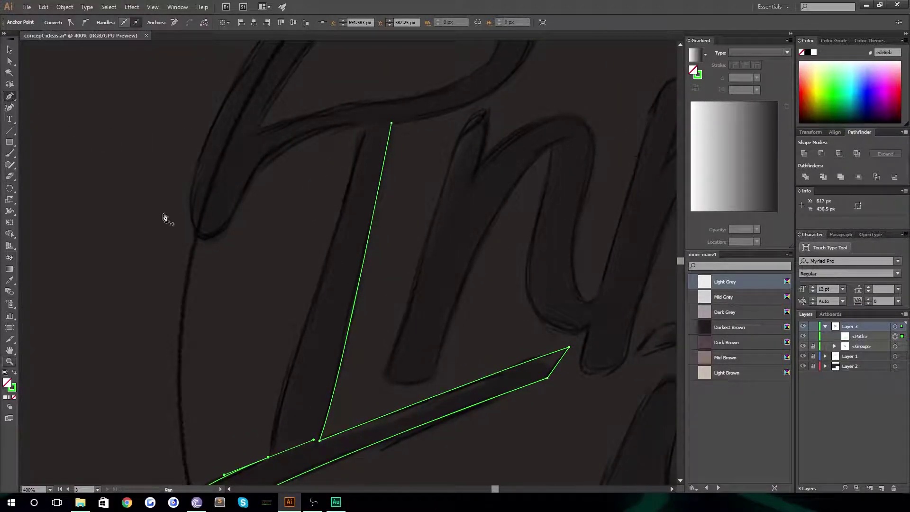
click(268, 458)
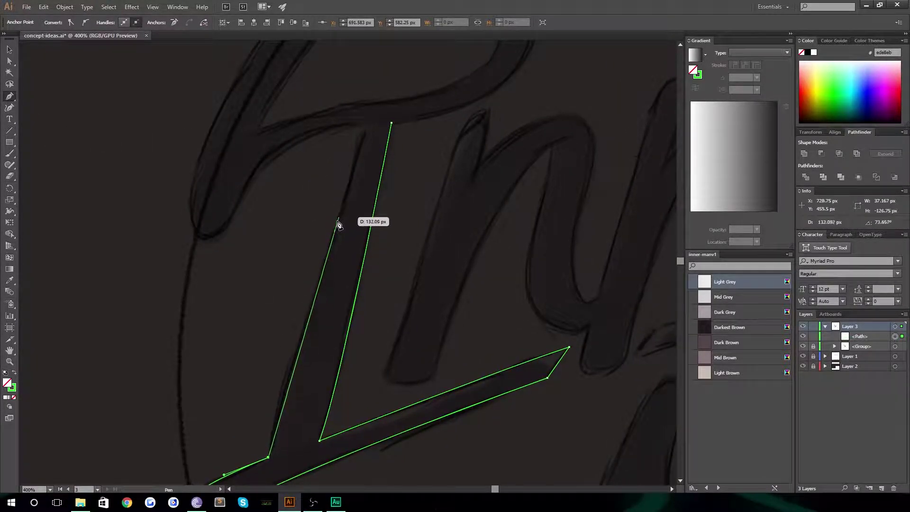
Trace the stem's left edge with one curved segment up to the underside of the crossbar.
drag(366, 130, 435, 142)
key(space)
drag(311, 407, 333, 169)
mouse_move(305, 235)
mouse_down()
mouse_move(305, 270)
mouse_move(312, 243)
mouse_up()
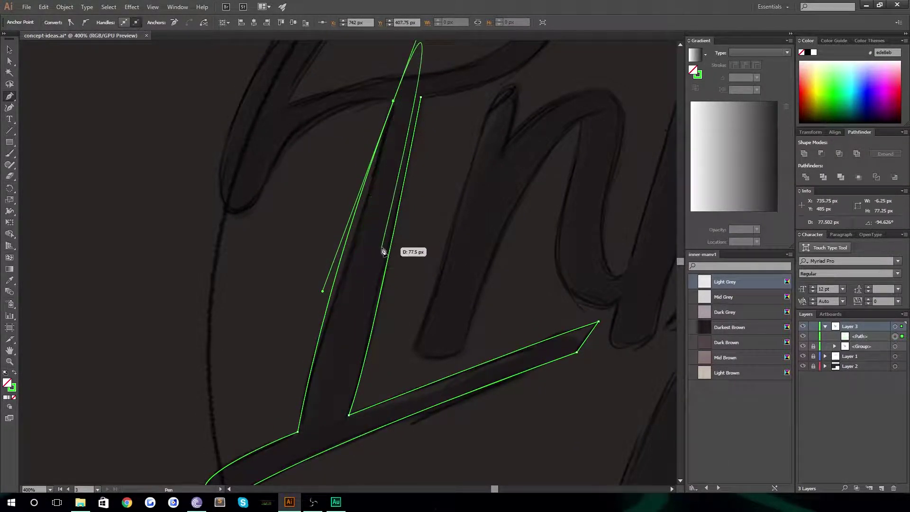
click(346, 244)
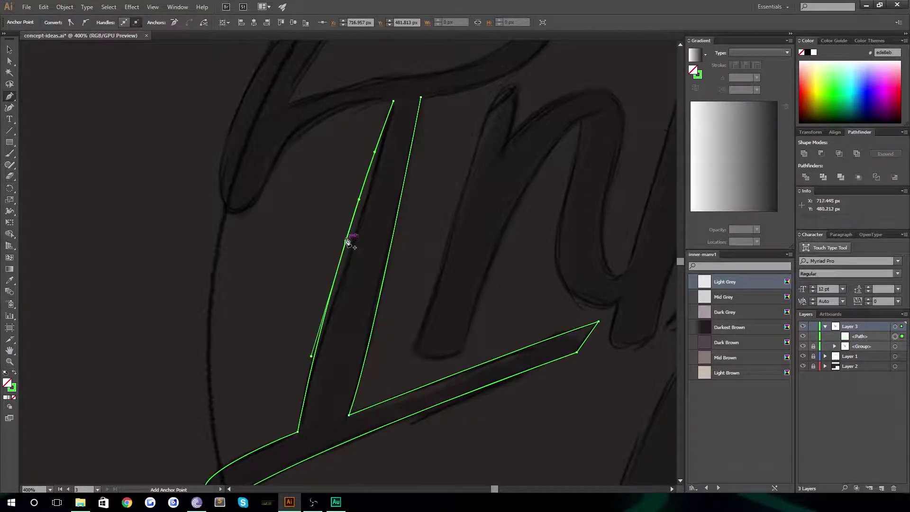
click(347, 243)
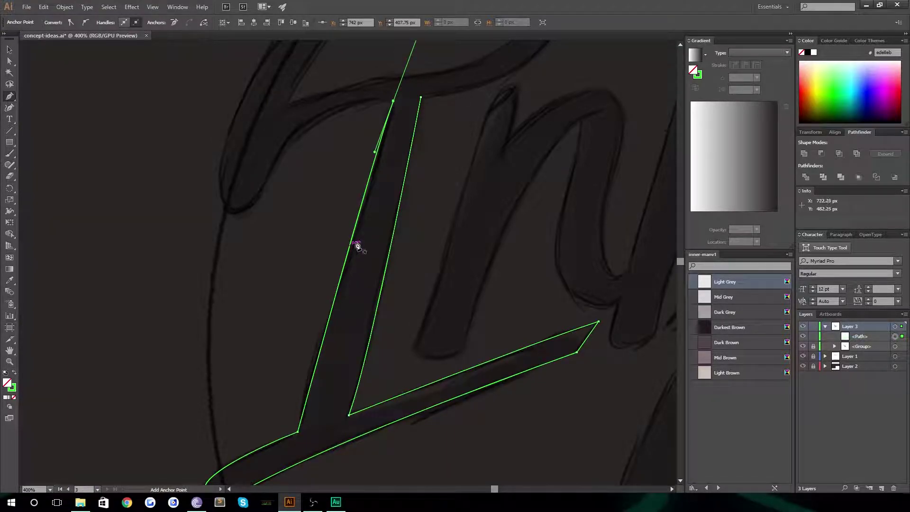
click(355, 242)
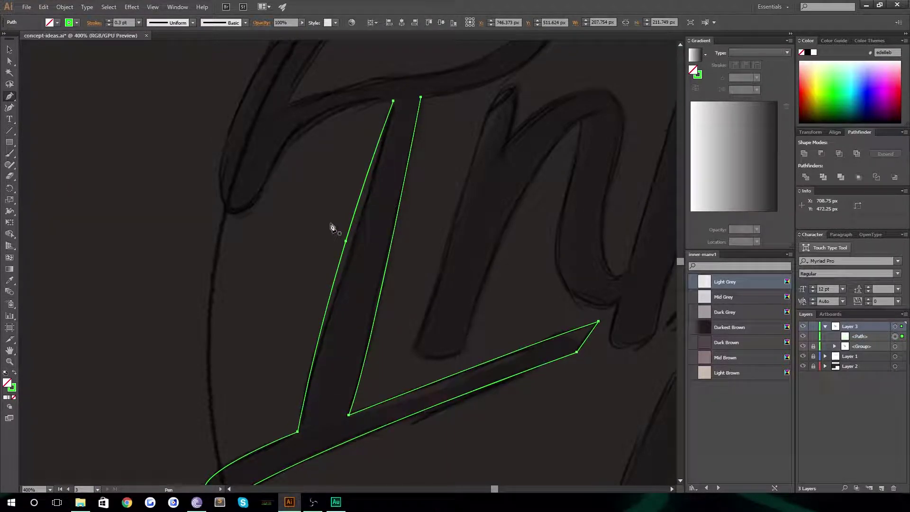
key(ctrl+z)
click(337, 269)
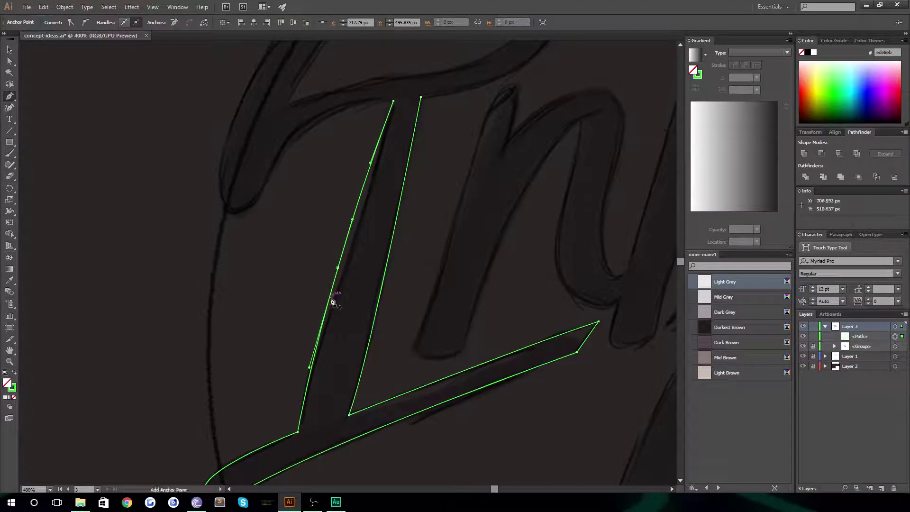
drag(309, 367, 268, 348)
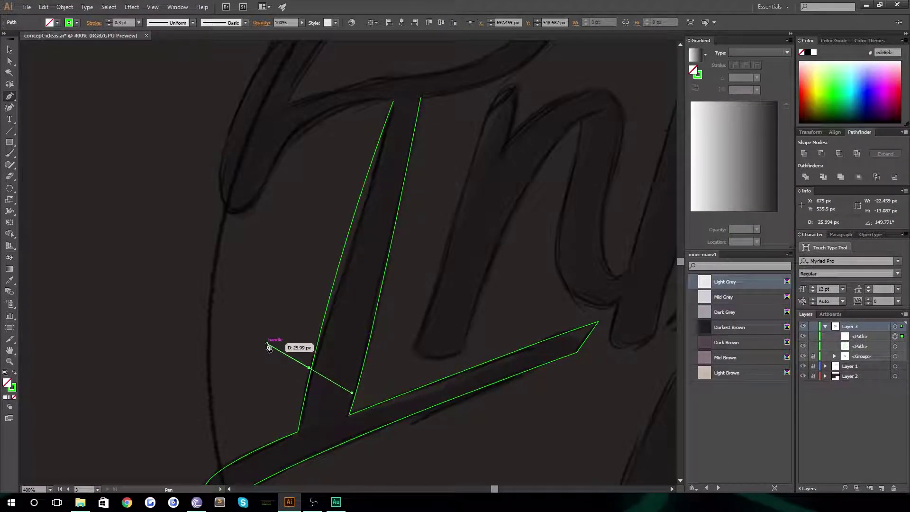
key(ctrl+z)
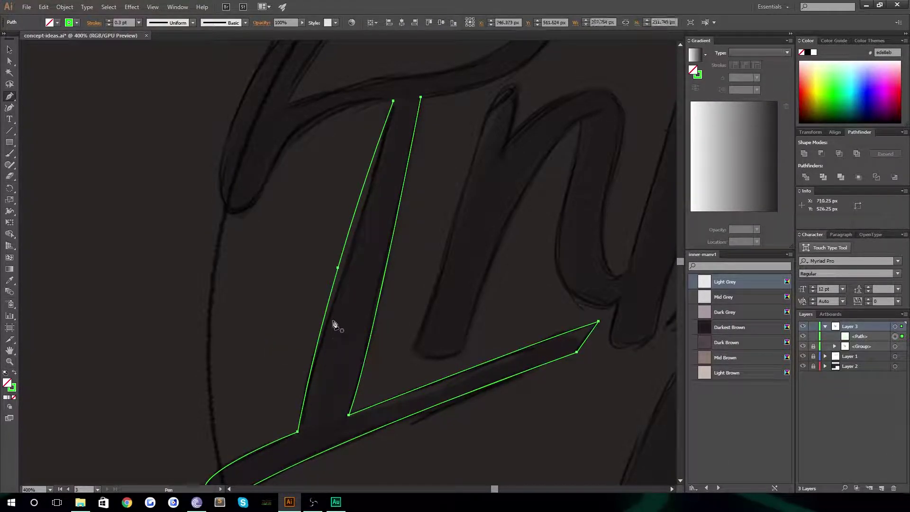
click(338, 268)
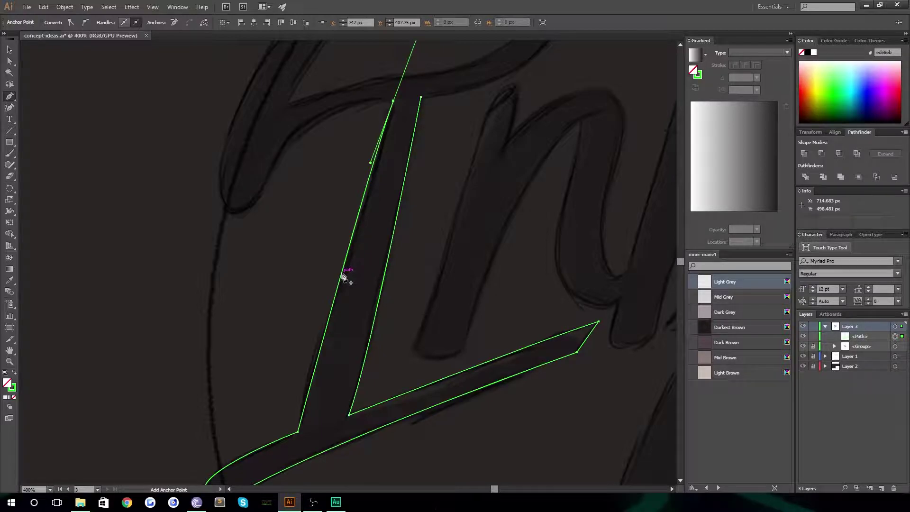
key(ctrl+z)
Add an anchor midway along the stem's left edge, then adjust its position and the neighbouring handles to follow the sketch.
click(338, 271)
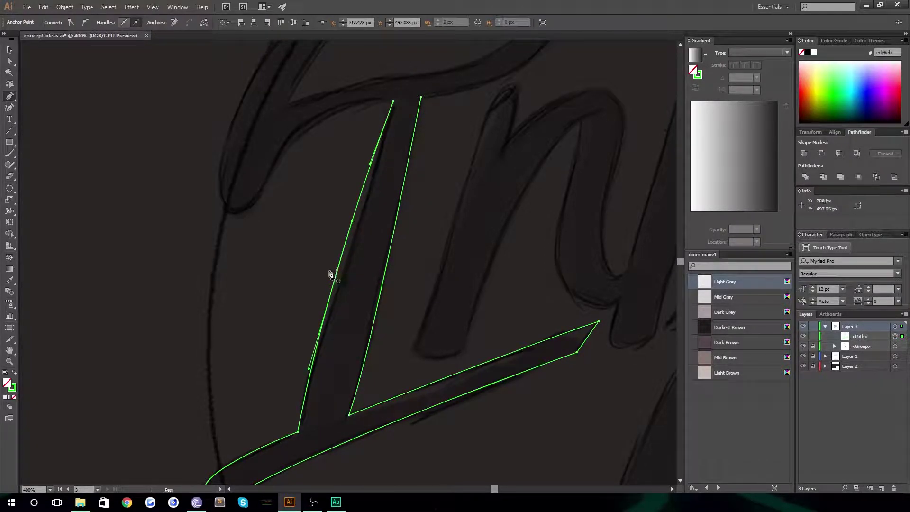
key(ctrl)
drag(309, 371, 319, 317)
drag(370, 241, 311, 352)
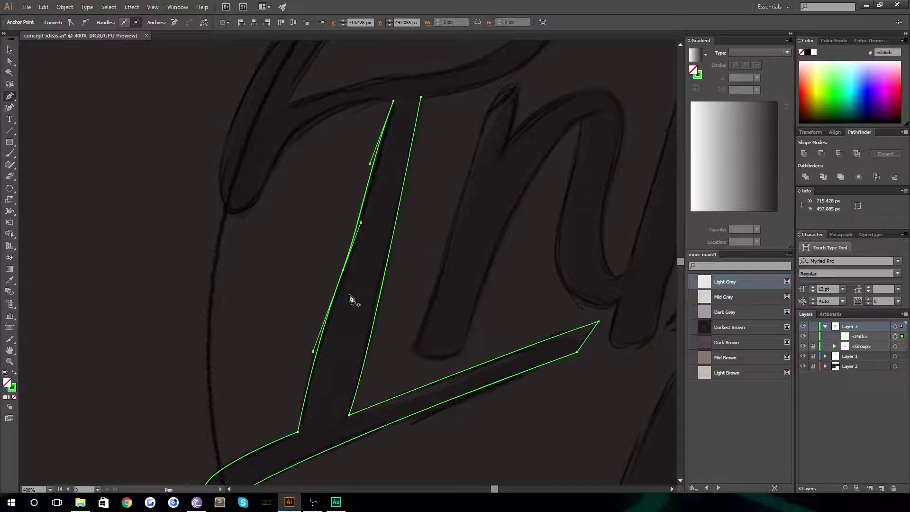
key(Up)
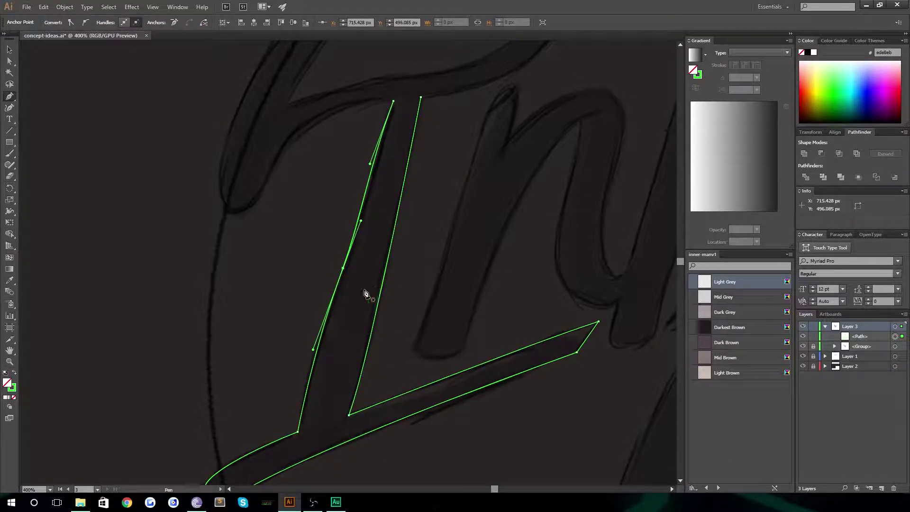
drag(313, 351, 315, 351)
drag(371, 167, 377, 165)
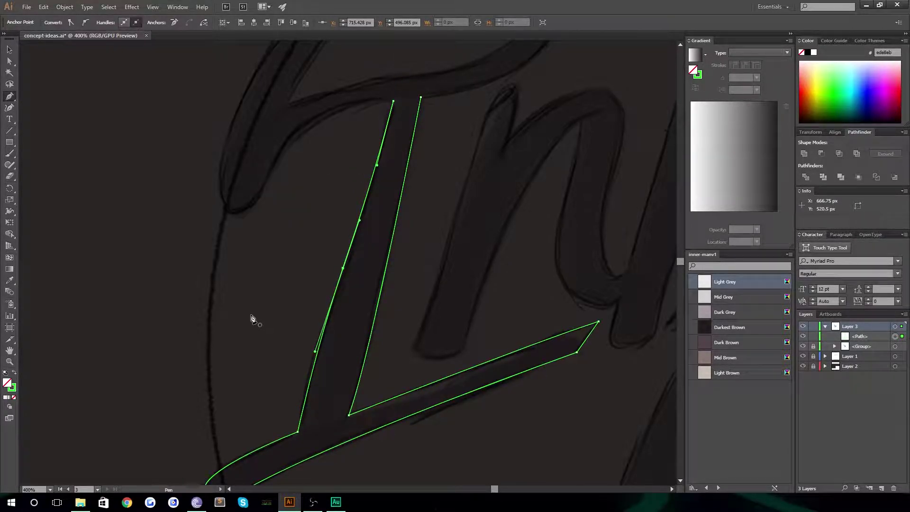
Resume the path from the stem's upper-left end, curve it along the crossbar's underside to the bend, and remove the outgoing handle there.
click(13, 49)
click(352, 441)
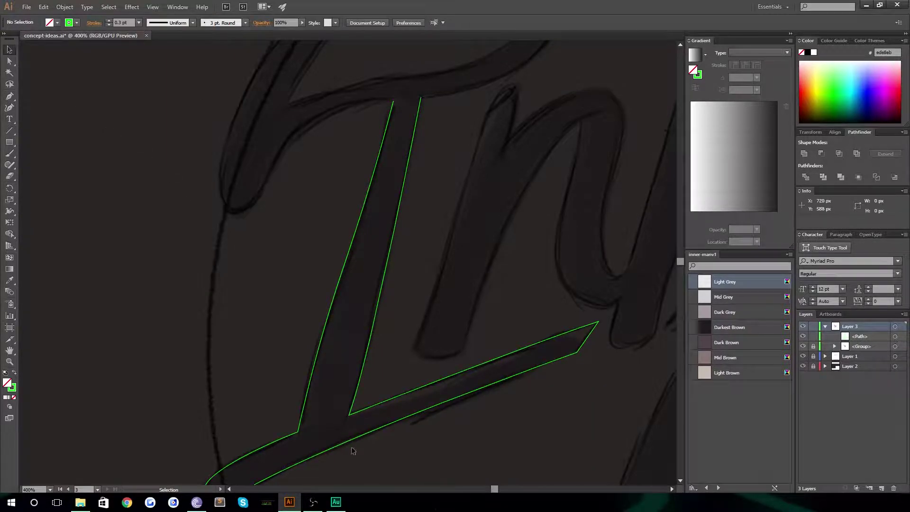
drag(429, 115, 397, 273)
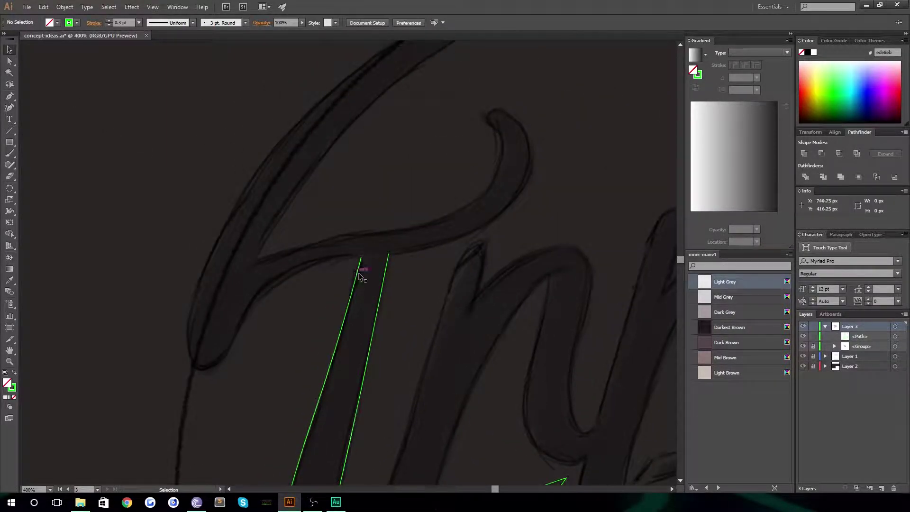
click(359, 274)
click(9, 96)
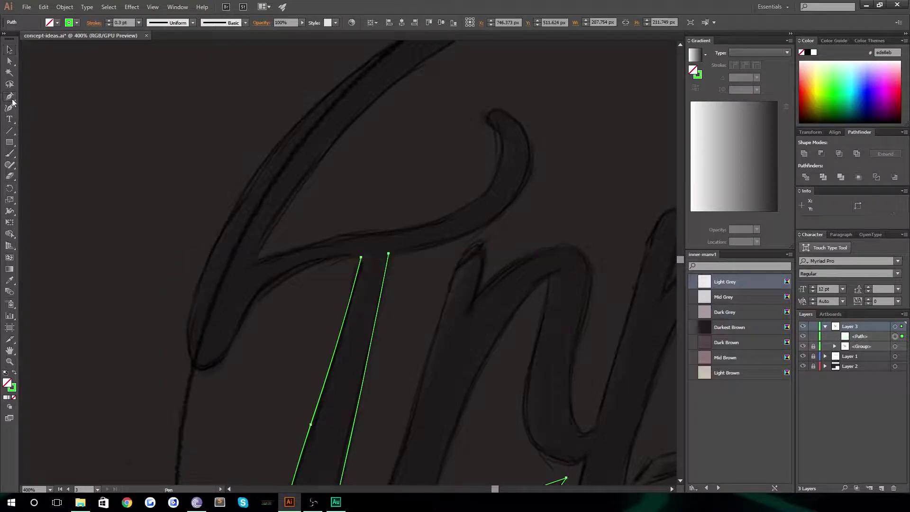
click(361, 259)
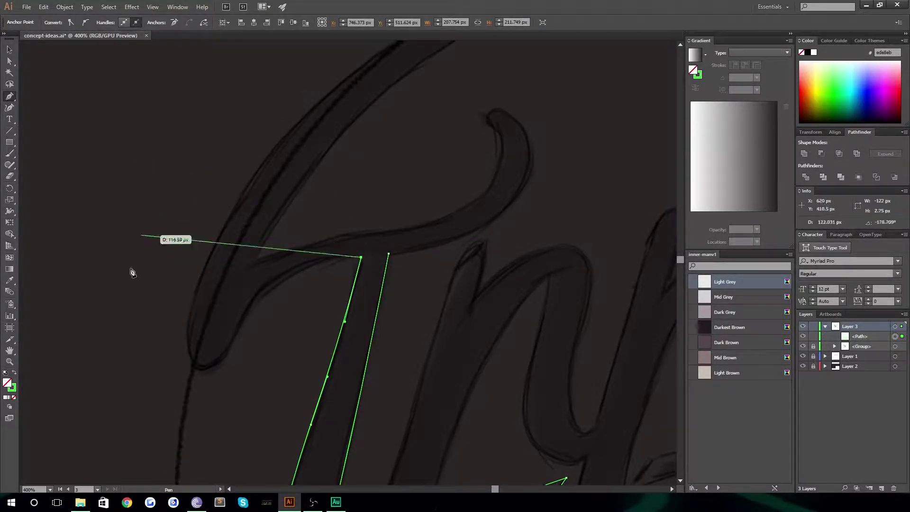
drag(260, 291, 227, 328)
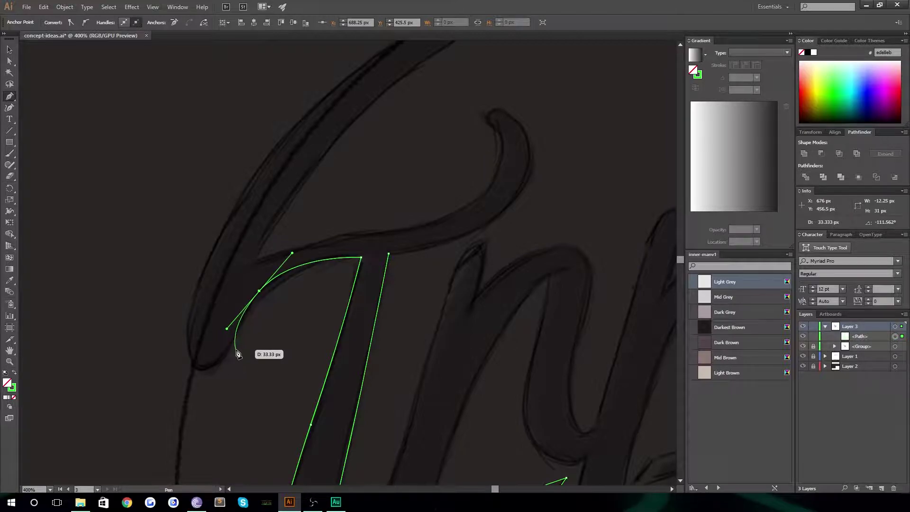
click(260, 291)
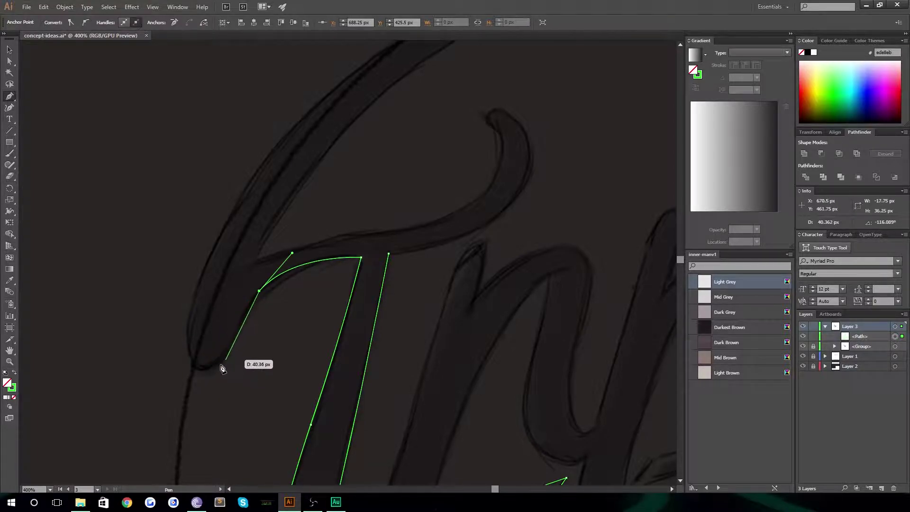
Trace from the bend down around the rounded lower end of the letter's left flourish with a curved anchor.
click(201, 367)
mouse_move(199, 370)
mouse_down()
mouse_move(171, 378)
mouse_move(197, 367)
mouse_move(174, 362)
mouse_up()
drag(194, 288, 201, 277)
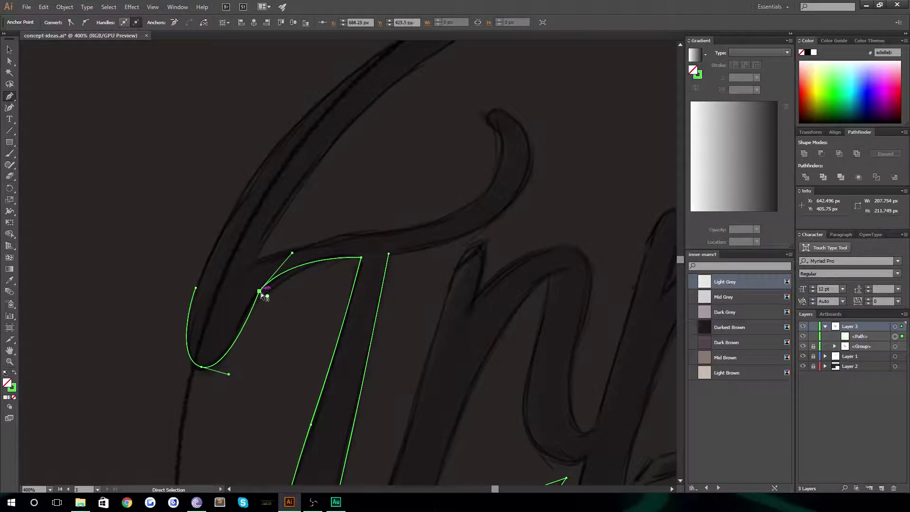
Convert the anchor at the crossbar's bend to smooth and adjust its handles to fit the sketched curve.
mouse_move(292, 253)
mouse_down()
mouse_move(293, 269)
mouse_move(291, 259)
mouse_up()
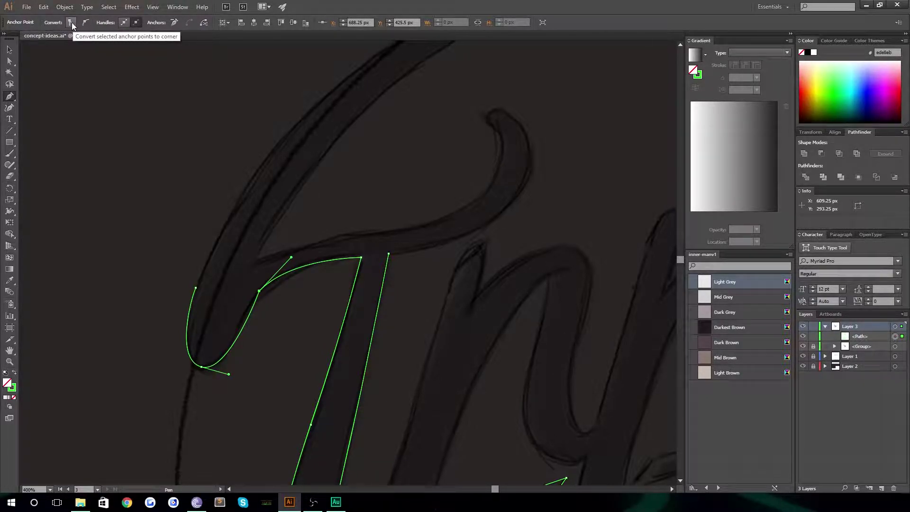
click(85, 23)
key(ctrl)
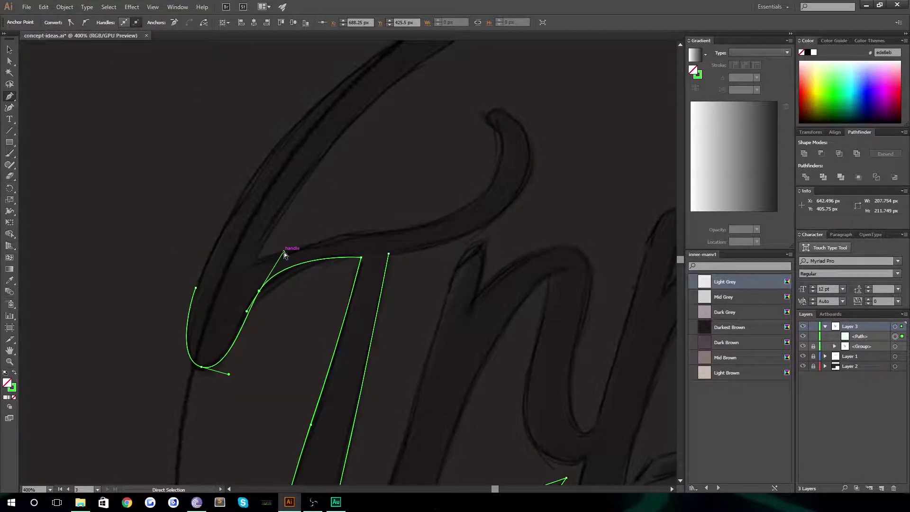
mouse_move(283, 252)
mouse_down()
mouse_move(295, 266)
mouse_move(298, 259)
mouse_up()
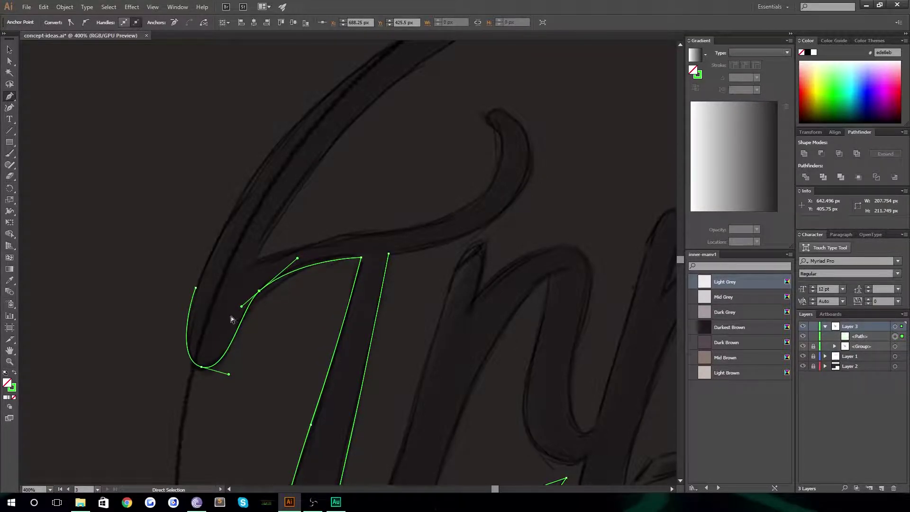
Lengthen the lower handle of the anchor at the crossbar's bend to refine the flourish's curve, and deselect the path.
ctrl+click(259, 291)
drag(241, 309, 234, 311)
click(9, 50)
click(102, 136)
click(260, 289)
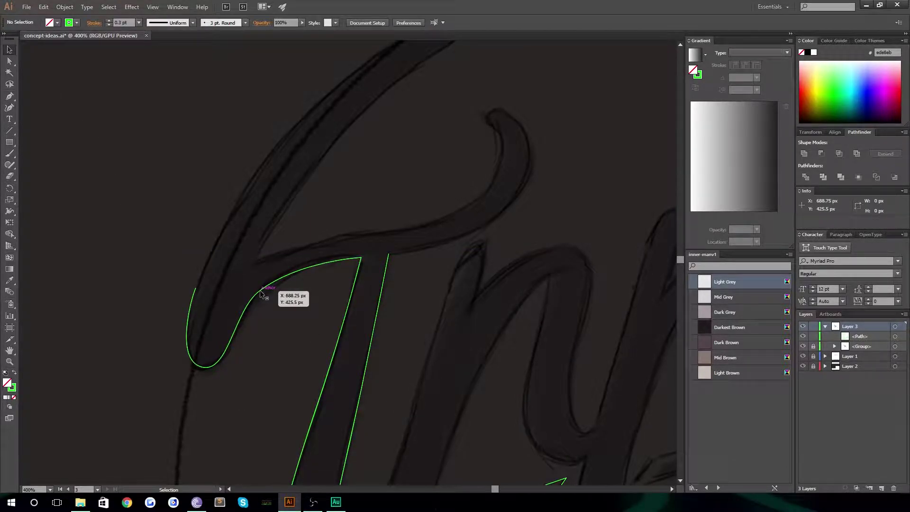
Resume the path from the flourish's open left end and curve it up along the outer edge of the circle's upper-left arc.
click(13, 99)
click(196, 290)
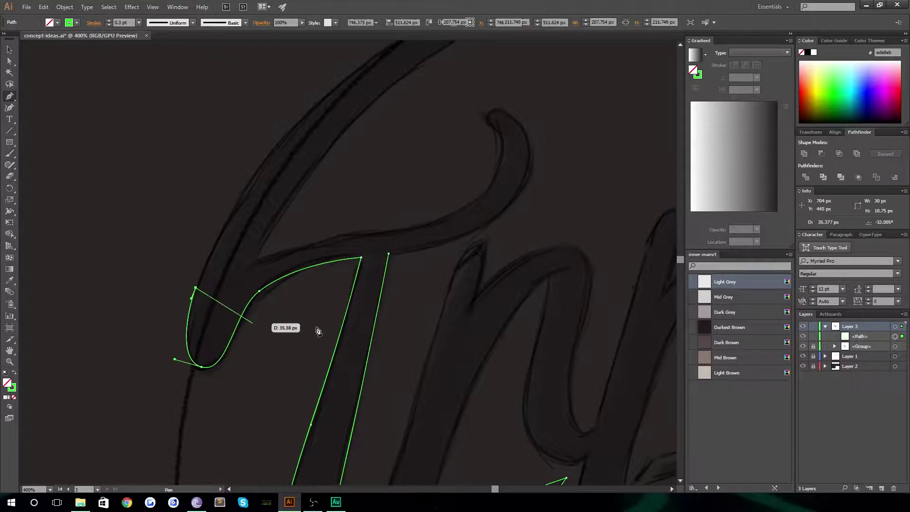
drag(351, 116, 337, 252)
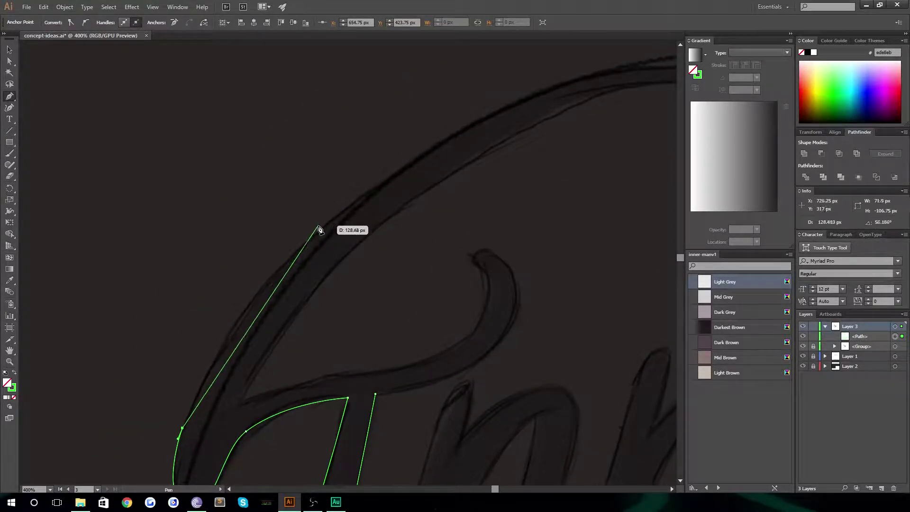
drag(318, 230, 406, 152)
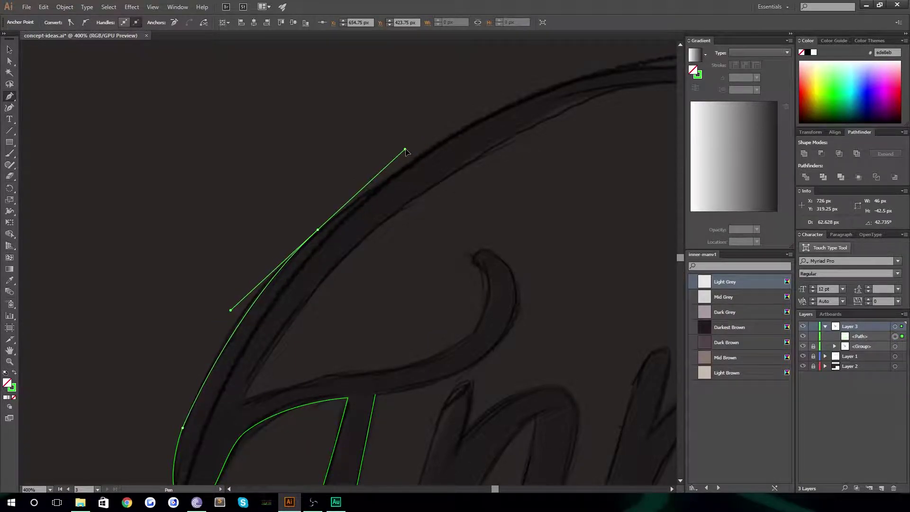
Continue the outer edge with a curved anchor at the top of the circle, fitting the segment to the sketched arc.
drag(522, 119, 297, 179)
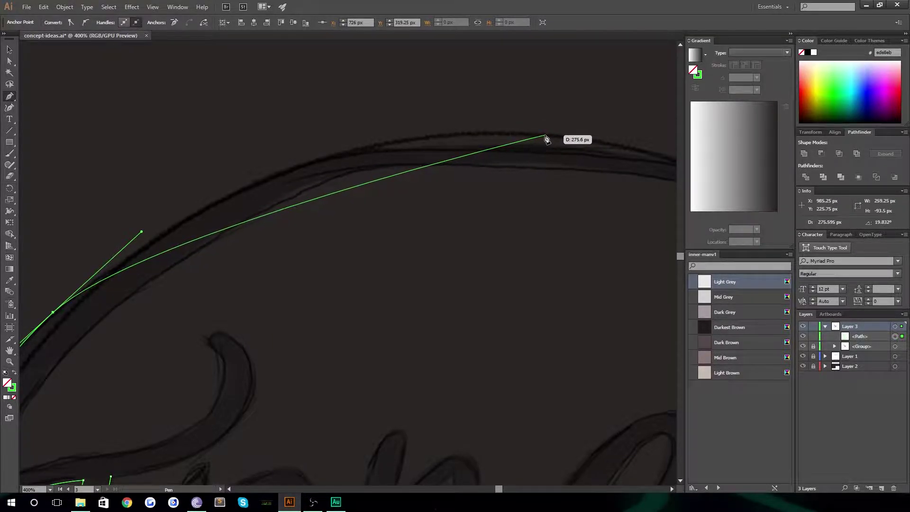
ctrl+alt+click(531, 145)
ctrl+alt+click(530, 144)
drag(249, 441, 452, 238)
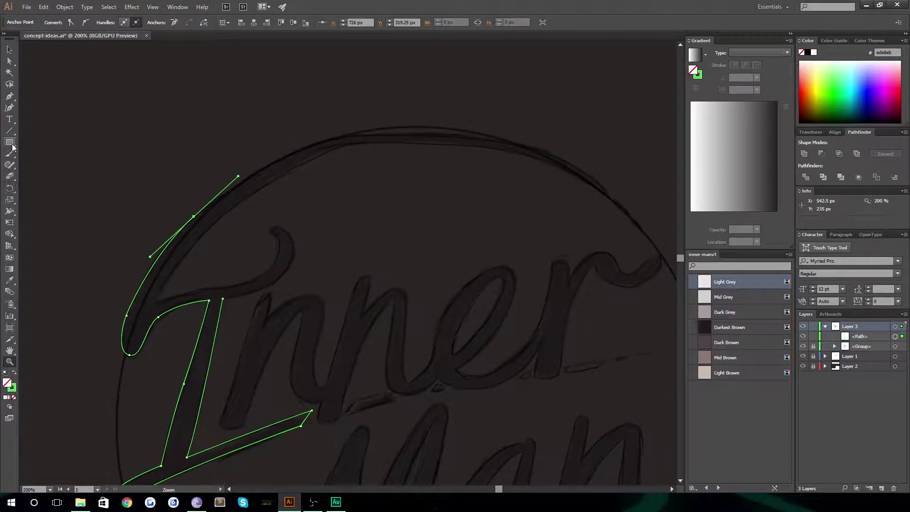
click(10, 97)
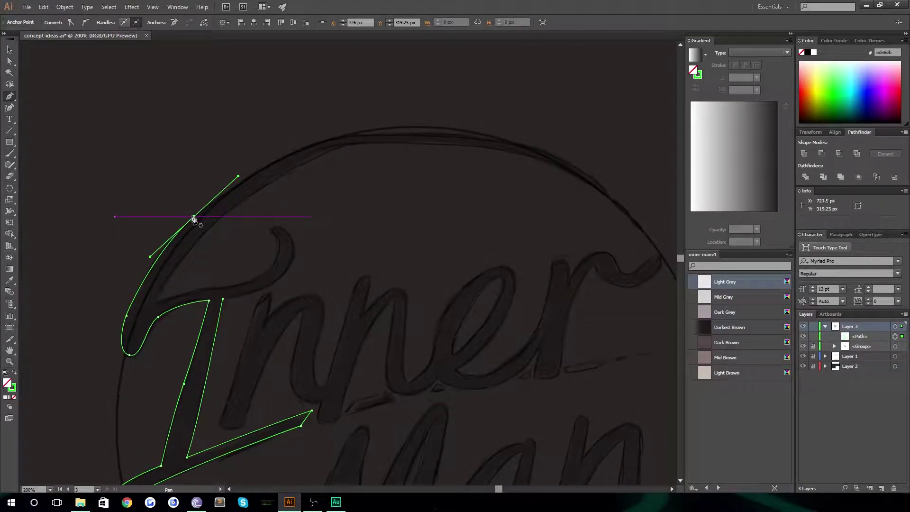
drag(428, 127, 572, 135)
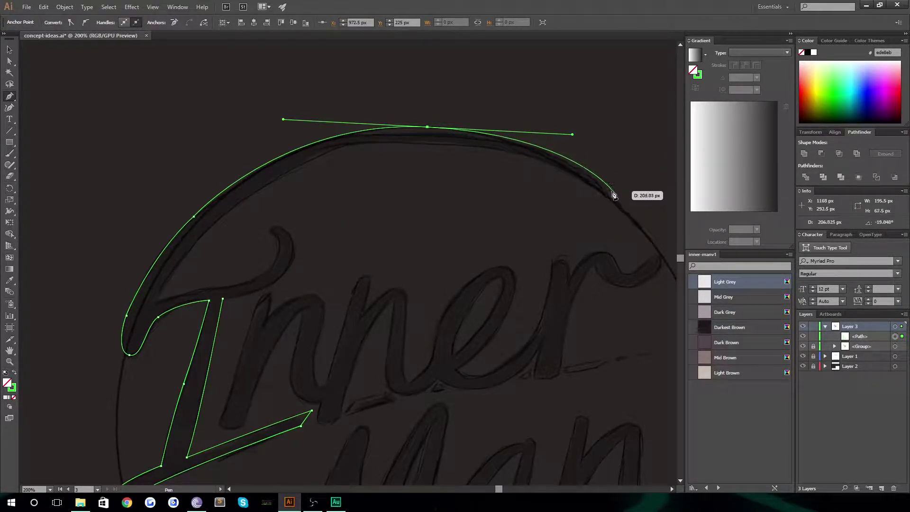
Extend the arc to its tapered right tip and trace back along the inner edge to the inner corner above the crossbar.
drag(607, 192, 419, 141)
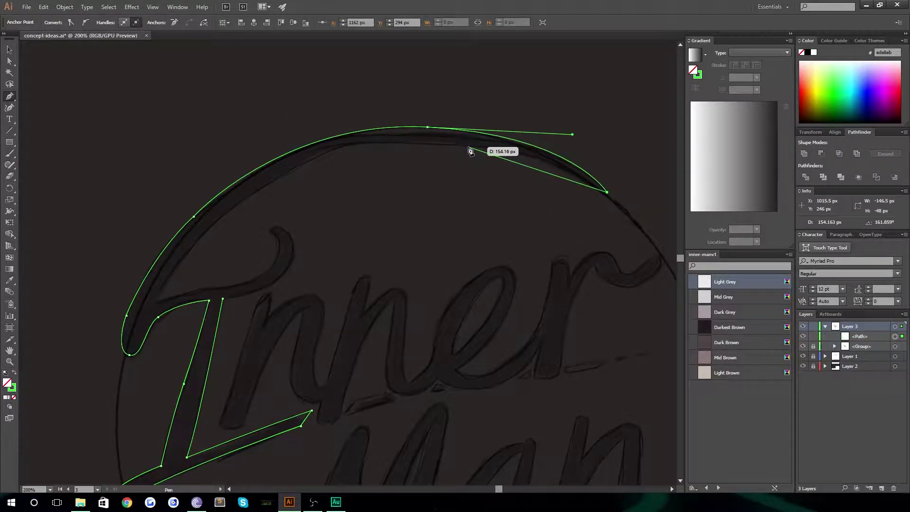
drag(427, 134, 329, 138)
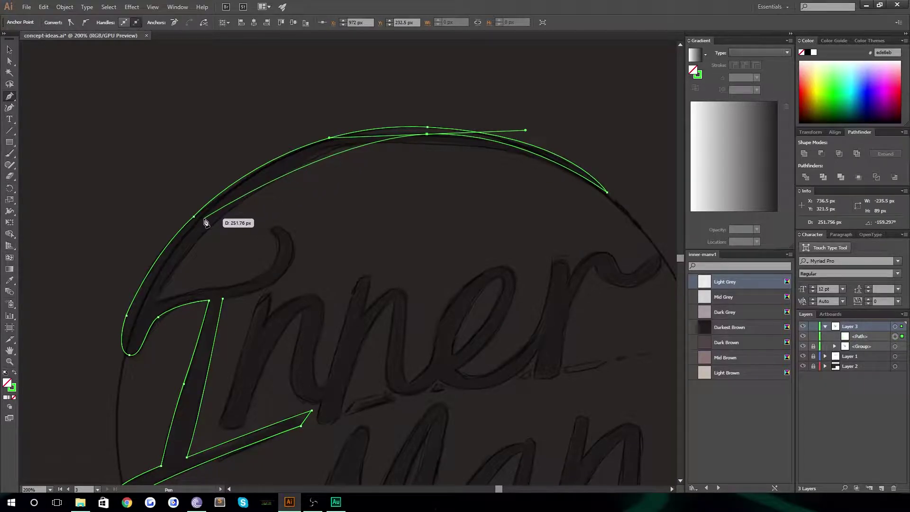
drag(158, 302, 85, 424)
key(space)
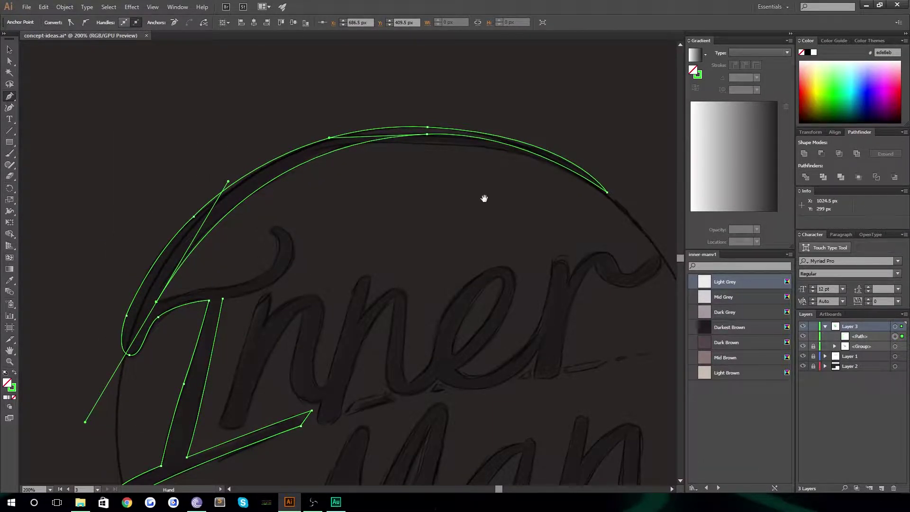
drag(480, 198, 329, 203)
double_click(459, 199)
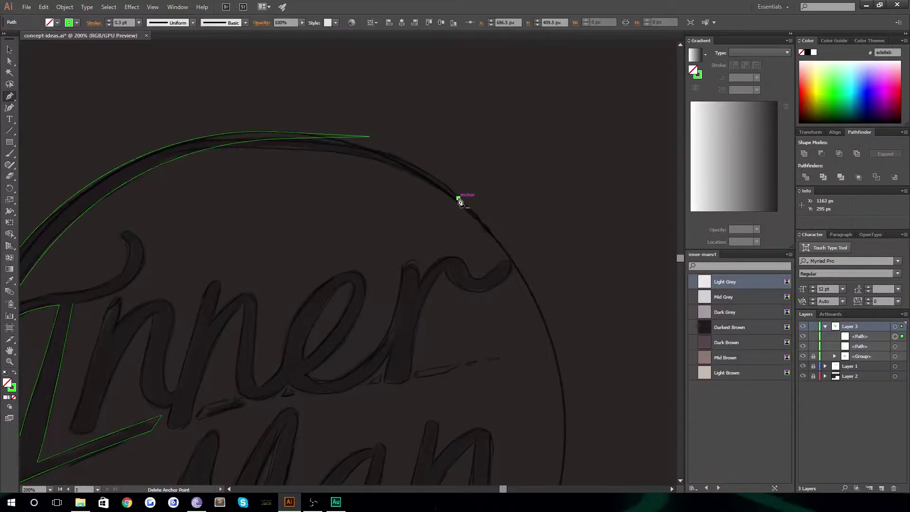
key(ctrl+z)
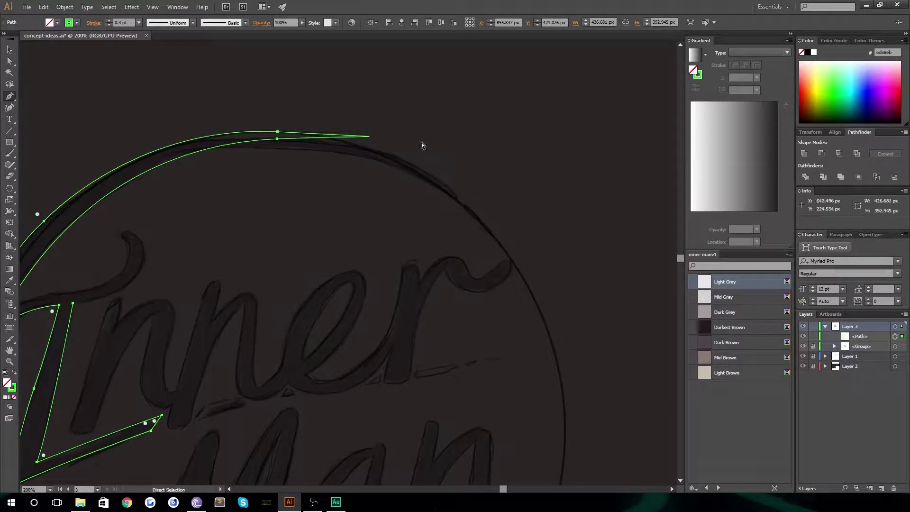
Convert the anchor at the arc's tapered right tip to smooth and pull both of its handles in close to the anchor.
click(457, 197)
key(z)
click(460, 201)
click(326, 231)
drag(146, 210, 245, 216)
drag(125, 141, 137, 174)
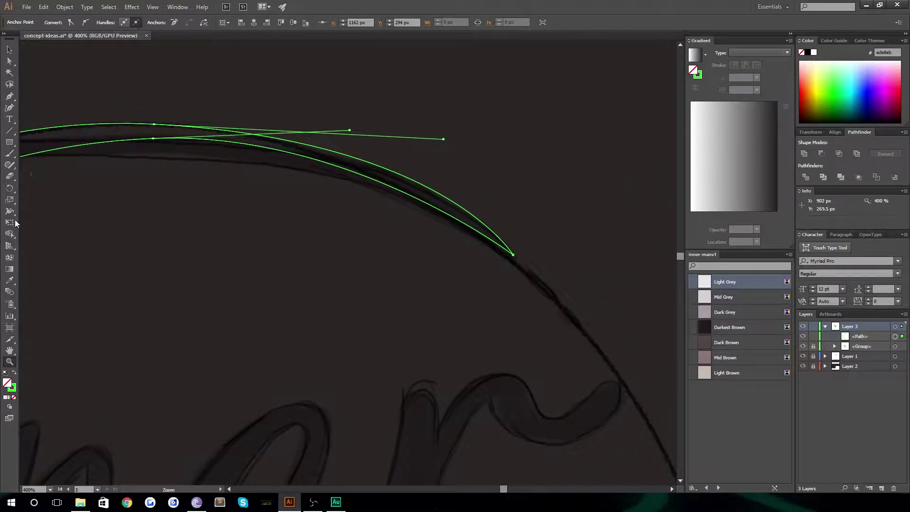
click(9, 96)
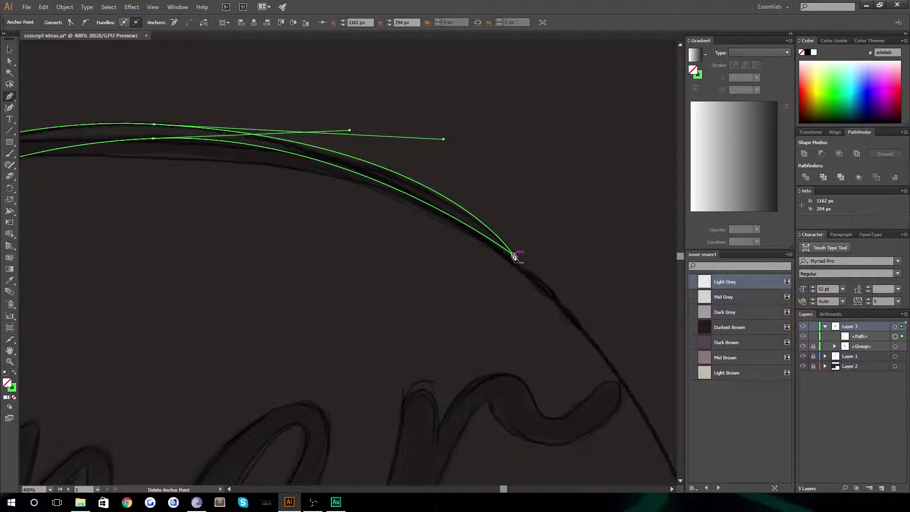
click(85, 23)
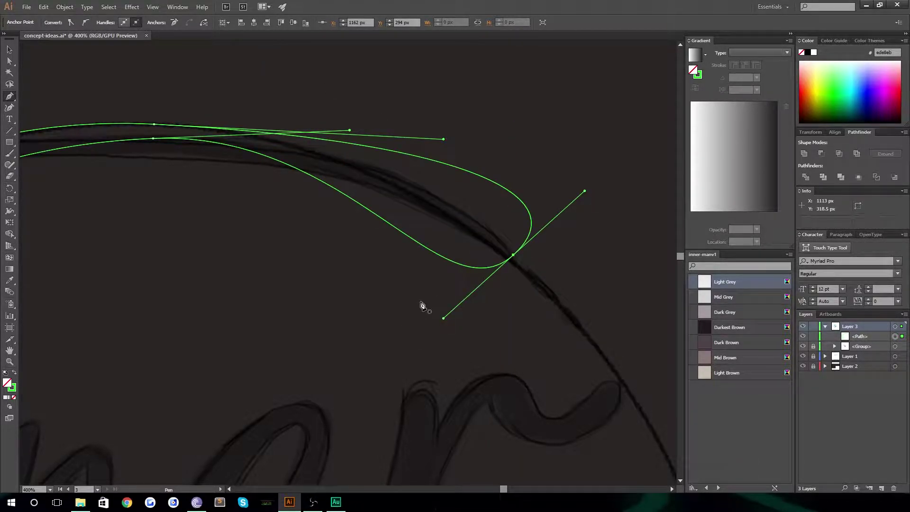
key(ctrl)
drag(445, 319, 512, 246)
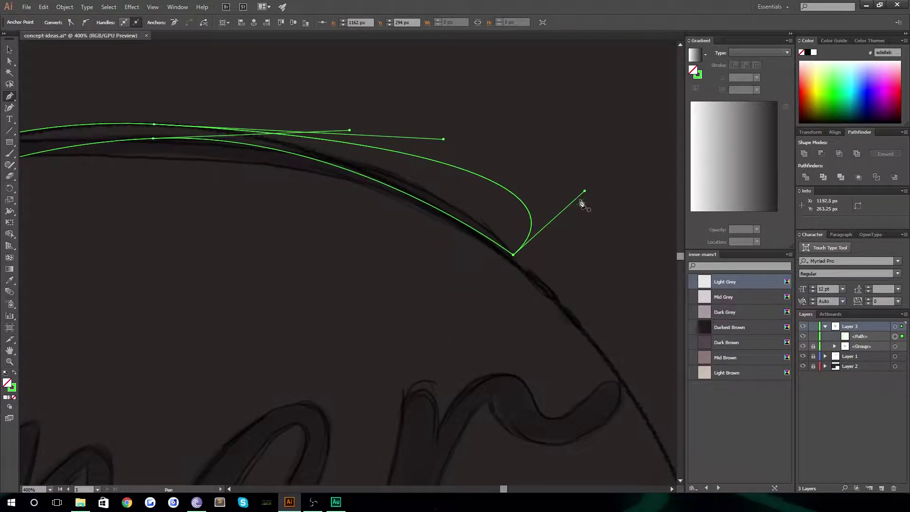
drag(586, 191, 512, 246)
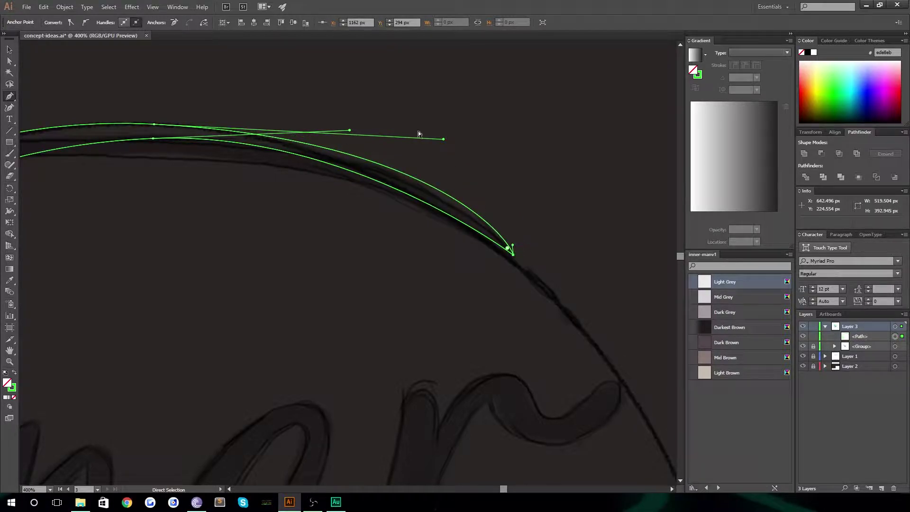
Shorten the right-hand handles of the arc's outer and inner top anchors to fit the taper to the sketch.
drag(443, 140, 400, 141)
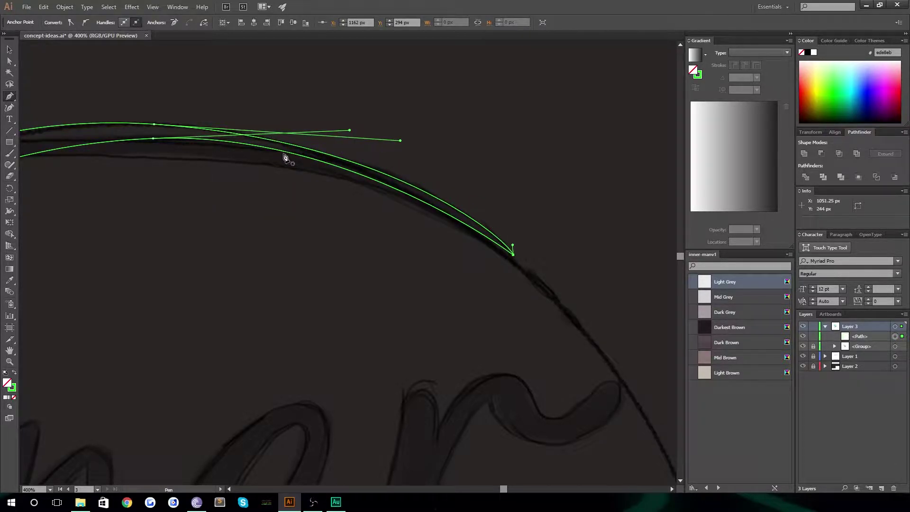
click(152, 138)
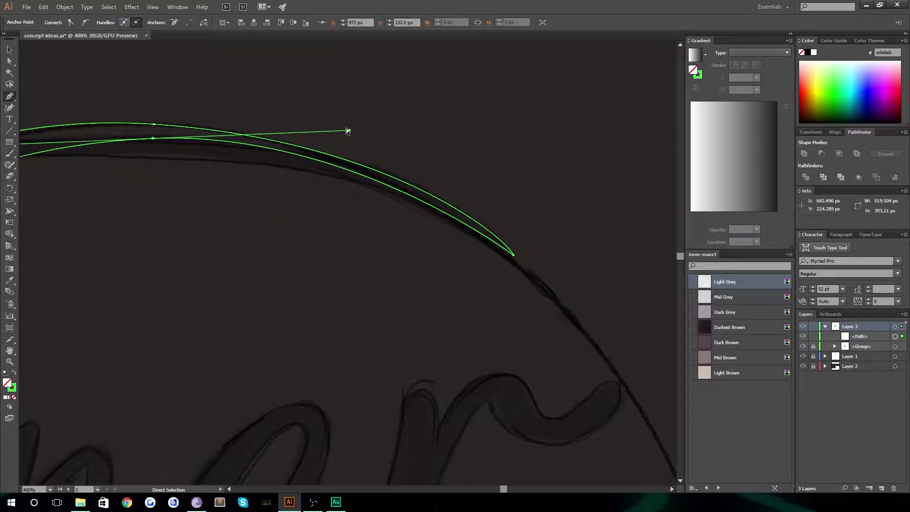
drag(349, 130, 320, 137)
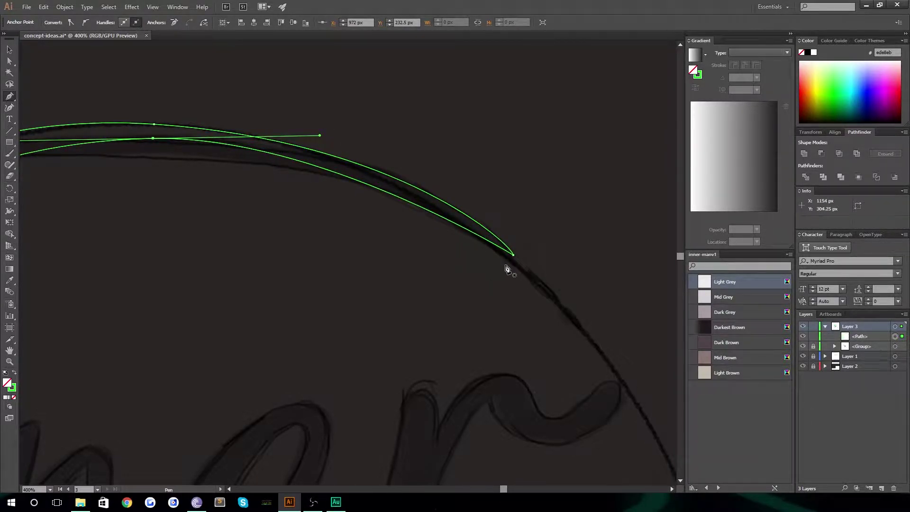
Nudge the arc's tip anchor slightly right and down, then angle its handle and the outer top anchor's handle along the sketched line.
drag(513, 255, 516, 258)
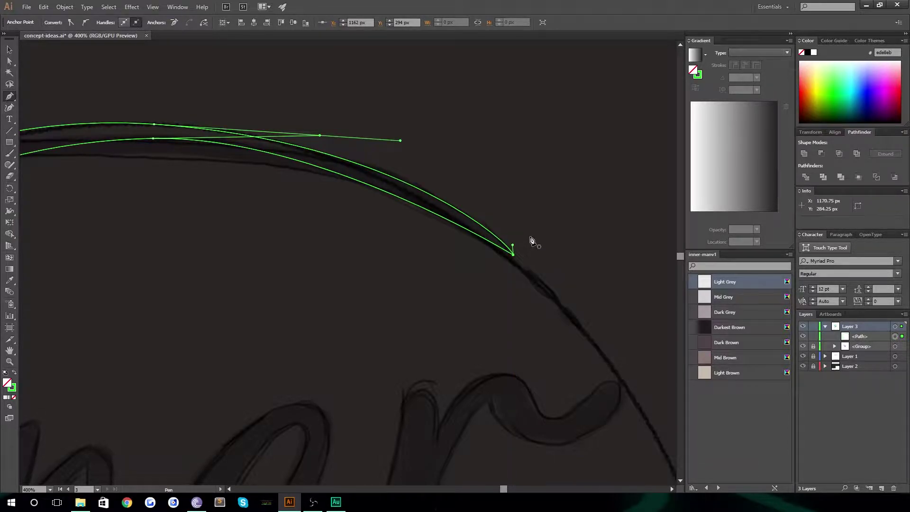
key(Right)
key(Down)
key(Down)
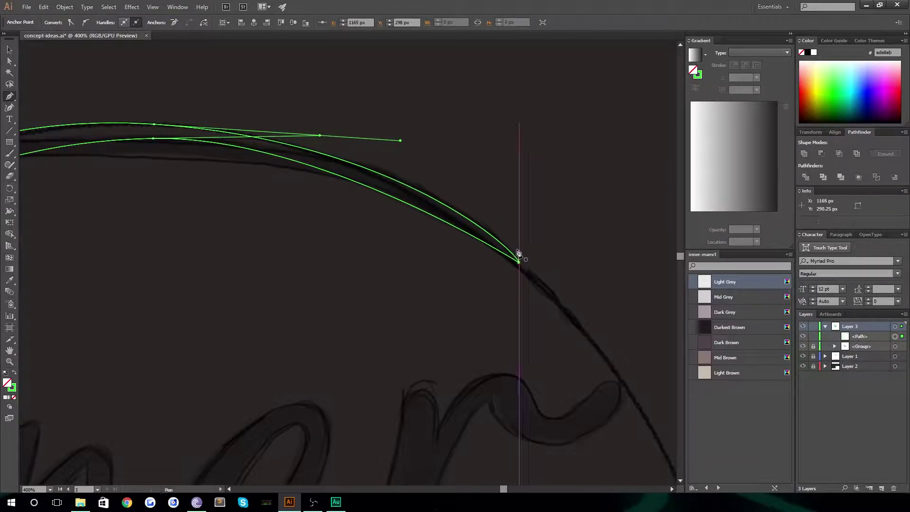
drag(519, 254, 551, 280)
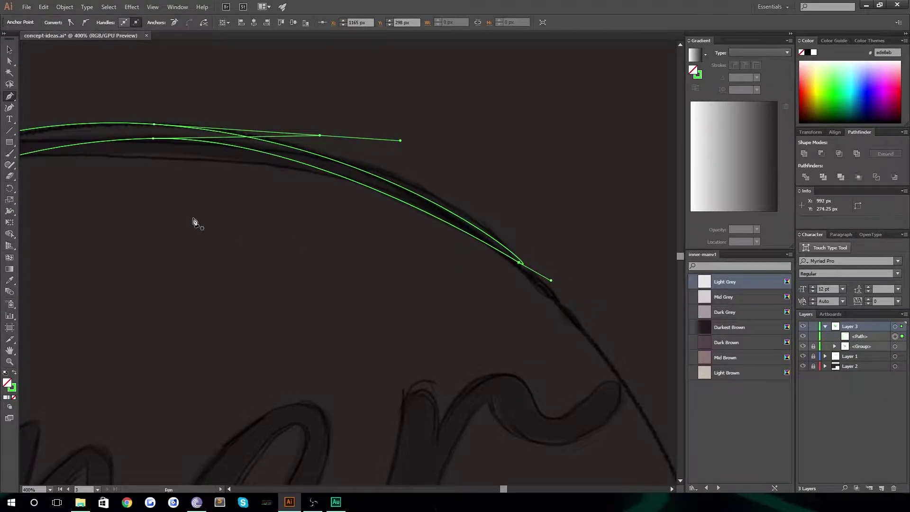
drag(401, 140, 400, 133)
Resume the path from the inner corner beneath the arc, without an outgoing handle, and curve it along the crossbar's upper edge.
drag(209, 224, 430, 181)
key(z)
alt+click(330, 195)
alt+click(329, 195)
alt+click(330, 194)
drag(338, 392, 345, 258)
drag(400, 321, 418, 283)
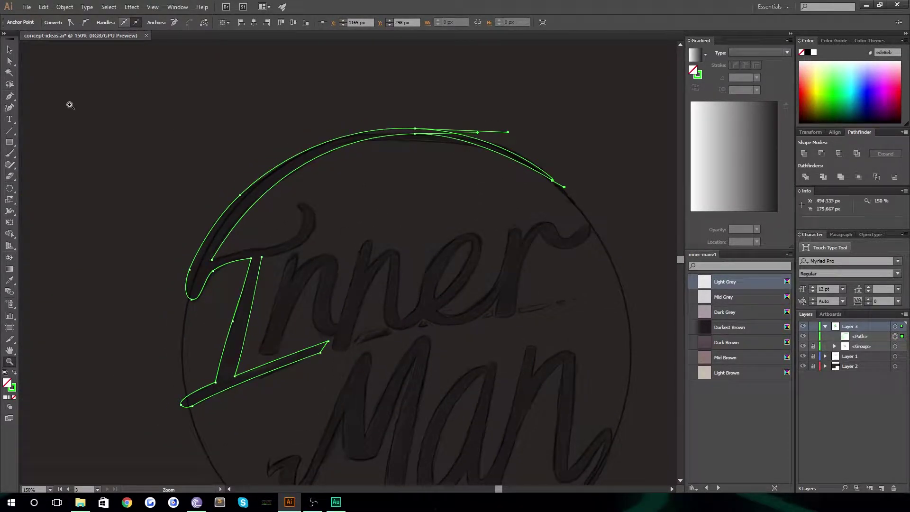
click(9, 96)
click(212, 259)
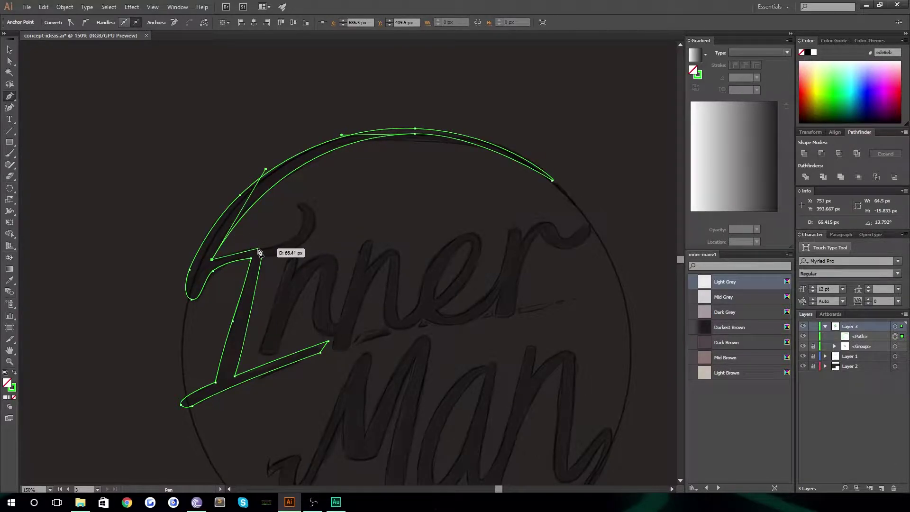
key(z)
click(255, 250)
click(256, 249)
click(523, 275)
drag(384, 259, 434, 311)
click(9, 99)
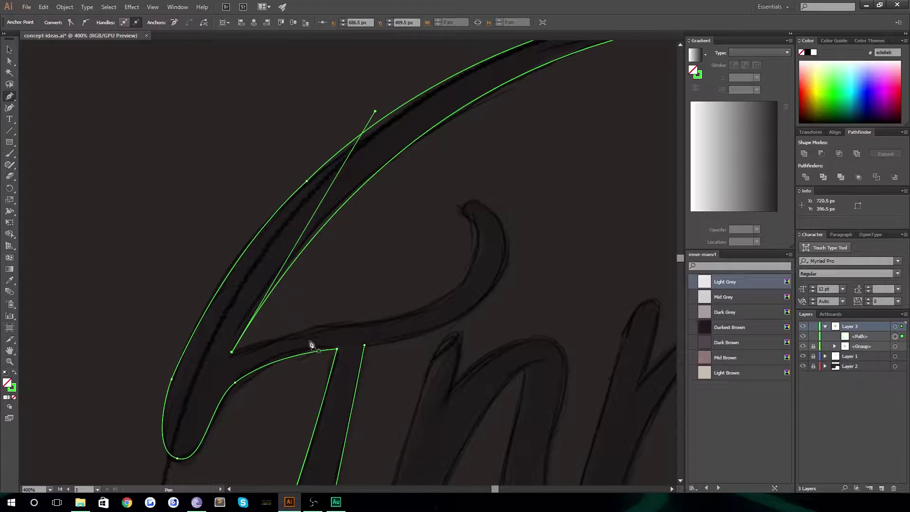
click(232, 351)
drag(353, 324, 437, 323)
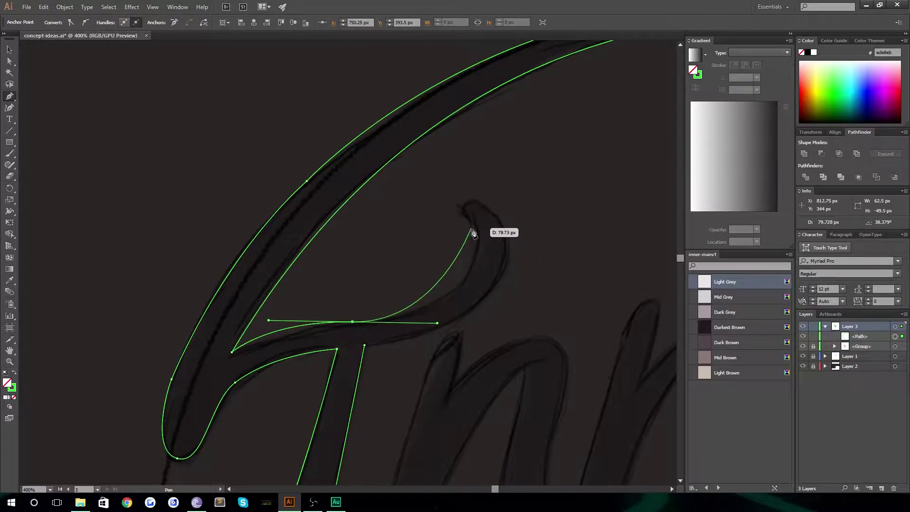
Trace up the inner side of the crossbar's right curl and around its rounded end with curved anchors.
drag(465, 215, 423, 161)
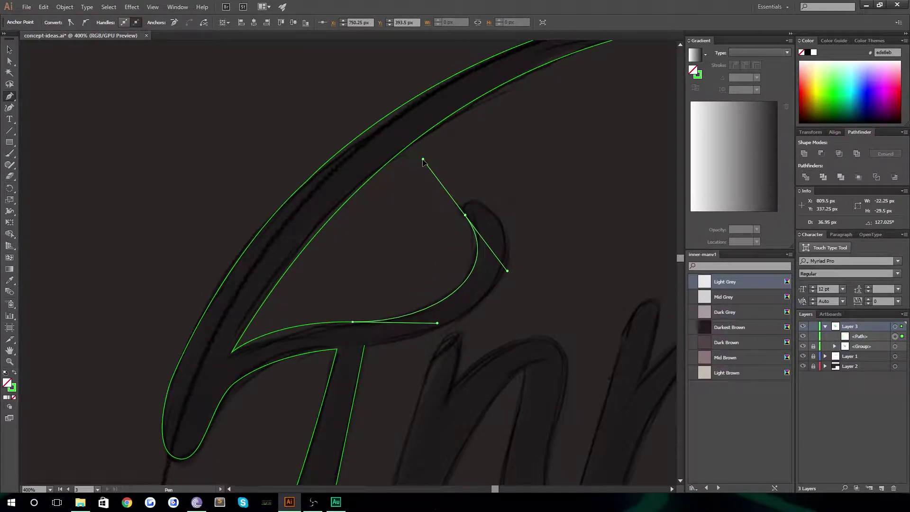
drag(423, 162, 422, 161)
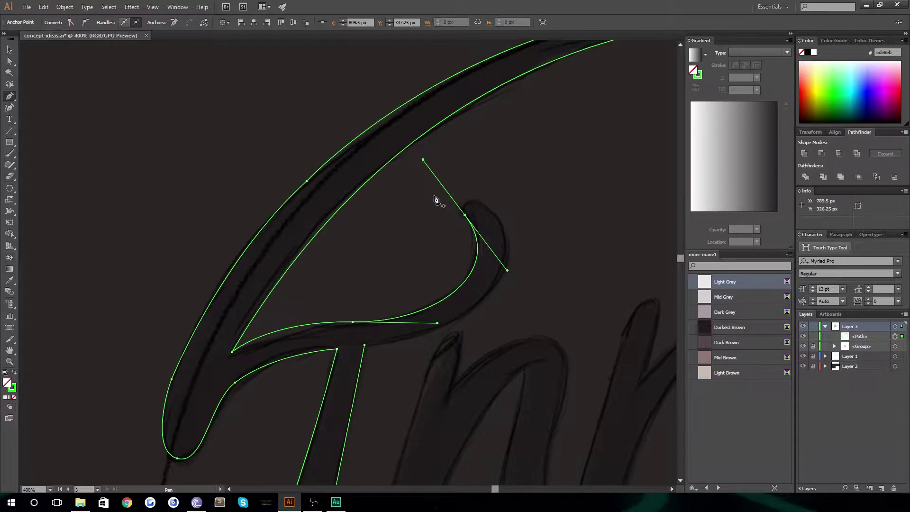
drag(465, 216, 518, 229)
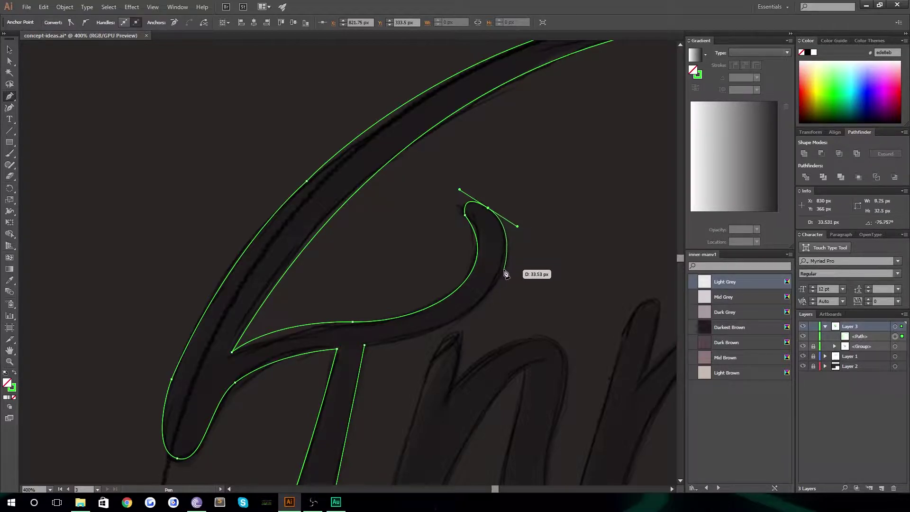
Trace down the curl's outer side, close the path with a curve at the stem's upper-right corner, and deselect the outline.
click(502, 275)
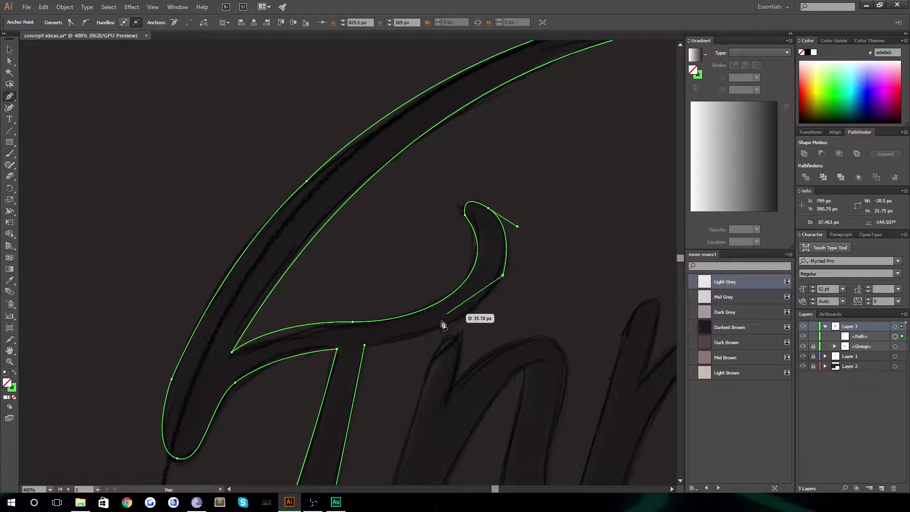
drag(365, 346, 246, 346)
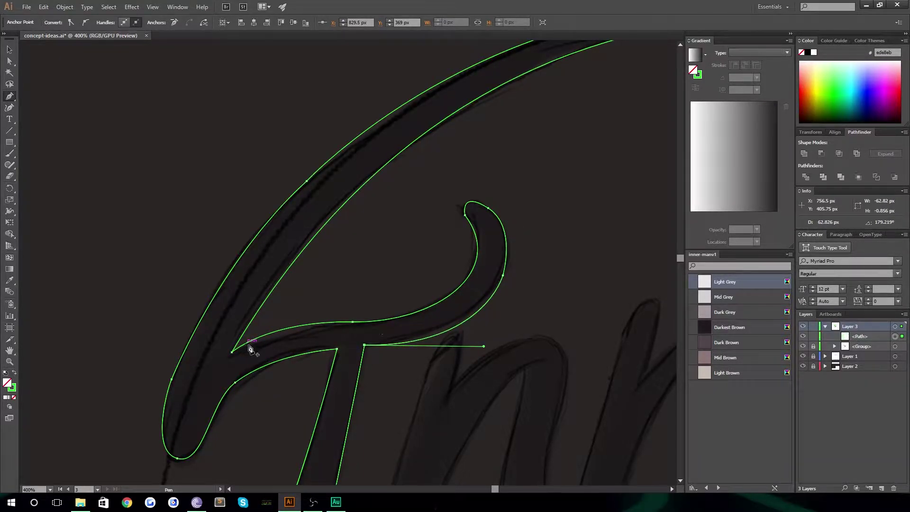
drag(422, 383, 392, 329)
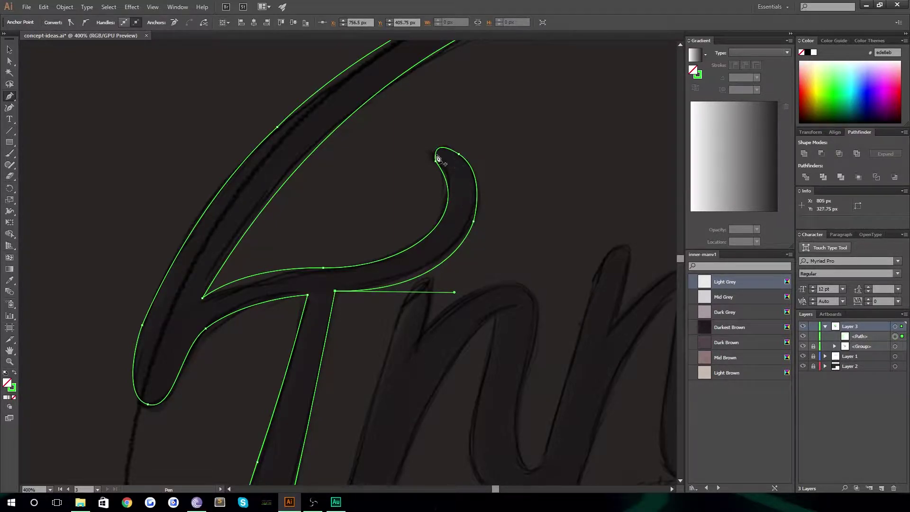
click(9, 52)
click(53, 163)
key(z)
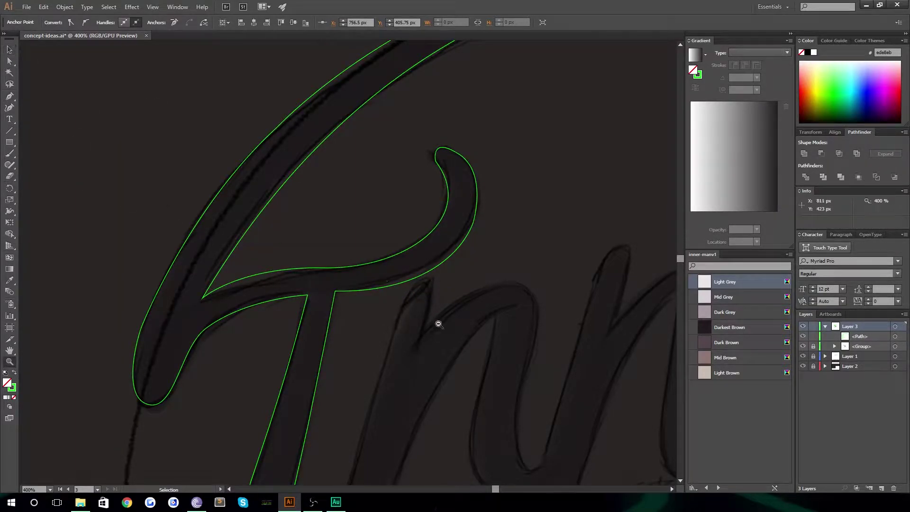
Start a new Pen outline at the tip of the first n's stem and place an anchor on its left shoulder.
alt+click(437, 323)
alt+click(437, 323)
alt+click(436, 323)
drag(265, 258, 314, 302)
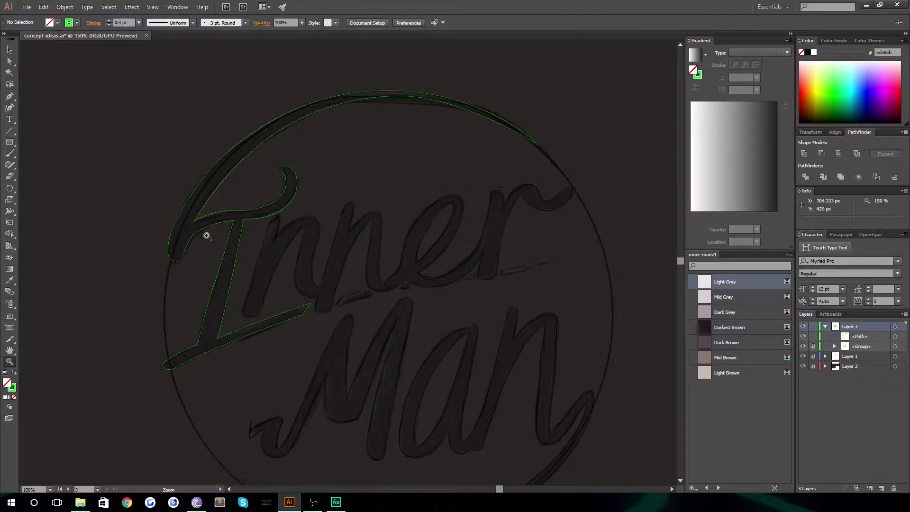
drag(281, 336, 255, 334)
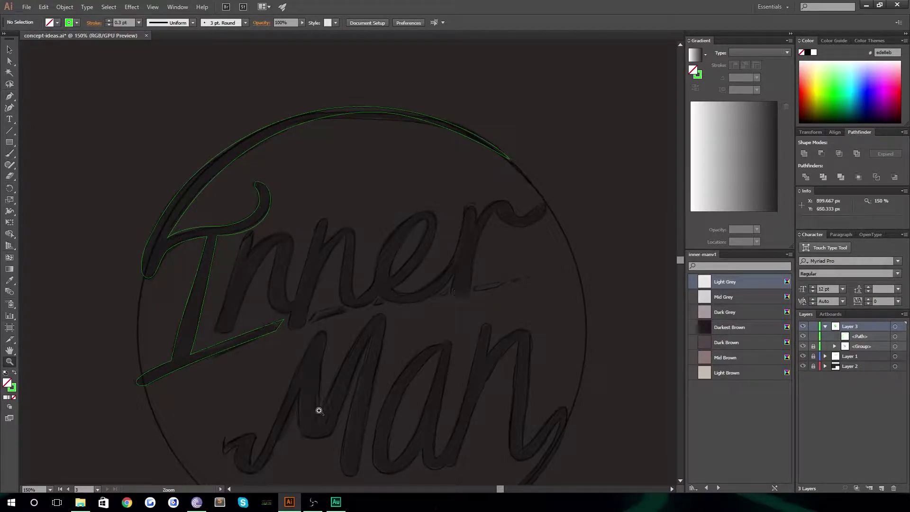
scroll(417, 378, down, 3)
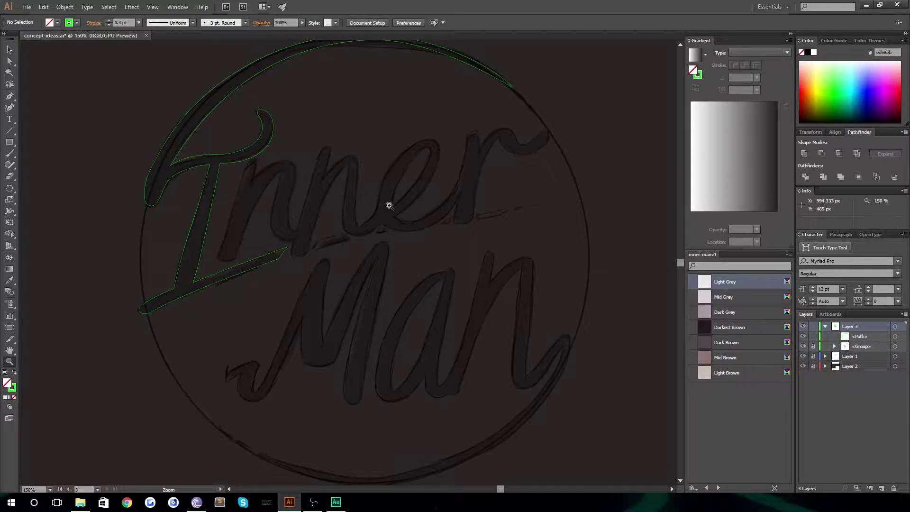
double_click(299, 228)
click(341, 171)
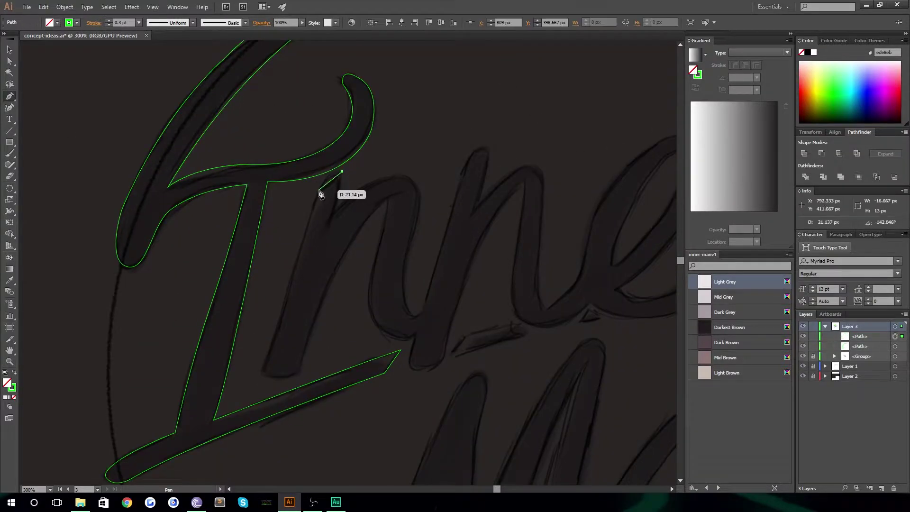
double_click(332, 221)
drag(313, 224, 416, 75)
click(313, 224)
Trace down the left side of the first n's stem, around its rounded foot and up to the inside of the arch.
drag(309, 450, 269, 484)
click(309, 399)
drag(378, 399, 431, 365)
click(378, 399)
drag(554, 60, 657, 79)
Trace down the first n's inner leg and curve along its base to a corner at the second n's stem.
drag(570, 200, 396, 236)
click(422, 124)
drag(394, 364, 426, 401)
drag(480, 391, 515, 381)
drag(566, 270, 521, 58)
click(435, 179)
Trace around the second n's rounded foot and up to a sharp corner inside its arch.
drag(421, 222, 418, 235)
drag(449, 252, 484, 246)
drag(494, 203, 496, 174)
drag(502, 166, 387, 388)
drag(532, 93, 638, 29)
drag(363, 337, 349, 327)
click(391, 104)
Trace down the second n's leg to the corner beneath the e, and curve along the e's underside up to the r's stem.
drag(383, 209, 368, 285)
drag(416, 397, 490, 403)
click(525, 346)
drag(559, 358, 243, 295)
drag(334, 316, 430, 297)
drag(527, 161, 570, 72)
click(527, 161)
Trace around the r stem's rounded foot and up its right side to the inner corner under the arm.
drag(495, 280, 500, 301)
drag(572, 268, 578, 100)
drag(585, 101, 455, 313)
drag(545, 158, 363, 153)
click(275, 198)
Trace the underside of the r's wavy arm, its rounded end, and back along the upper edge with curved anchors.
drag(376, 265, 474, 267)
drag(472, 173, 455, 166)
drag(445, 172, 441, 176)
drag(374, 225, 342, 219)
drag(312, 158, 274, 149)
Place a corner where the r's arm meets the stem and curve around the stem's rounded top.
drag(201, 243, 179, 321)
click(201, 242)
drag(180, 177, 148, 172)
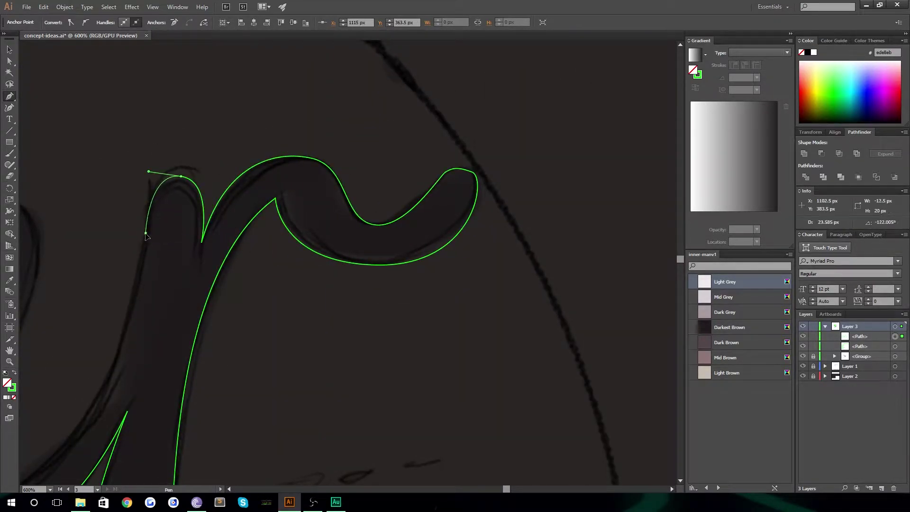
drag(146, 234, 145, 246)
Trace down the r's left side and along the upper edge of the e's tail to the sharp corner below the loop.
drag(146, 251, 462, 114)
drag(280, 378, 121, 428)
click(280, 378)
drag(175, 374, 137, 355)
click(176, 375)
Trace the outer side of the e's loop up and over its top, then down its left side.
drag(334, 71, 261, 117)
drag(122, 420, 213, 306)
click(426, 133)
drag(256, 230, 133, 386)
drag(132, 386, 231, 295)
click(356, 138)
drag(298, 307, 301, 429)
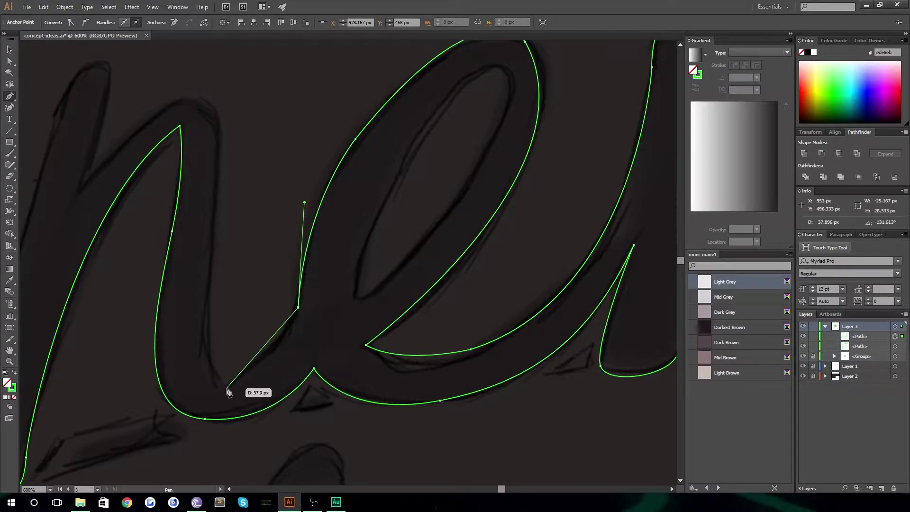
Trace over the second n's arch and stem top, then down the stem's left side to the corner joining the first n.
drag(216, 164, 243, 63)
click(81, 307)
drag(81, 307, 284, 285)
drag(306, 159, 283, 147)
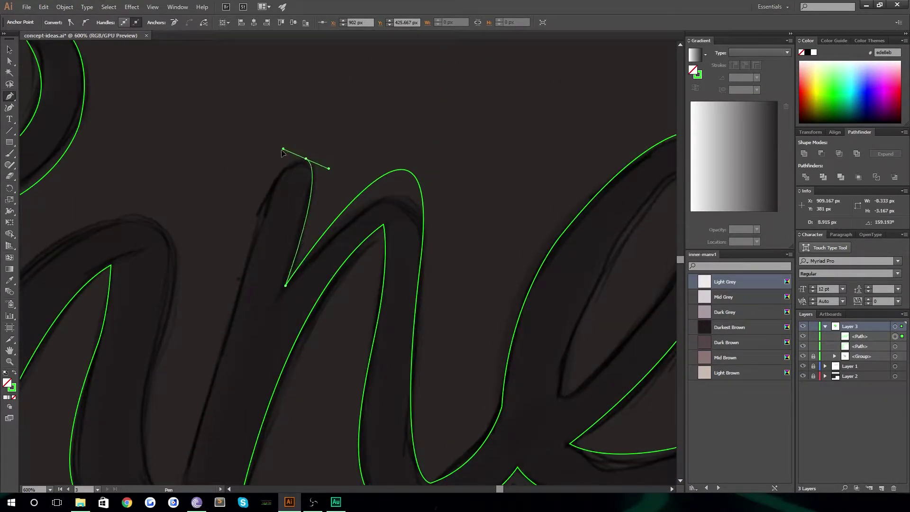
drag(256, 230, 251, 249)
drag(251, 249, 301, 89)
click(234, 323)
Trace up the outer side of the first n's leg and over the top of its arch.
drag(200, 314, 192, 281)
drag(221, 128, 240, 81)
drag(207, 59, 195, 53)
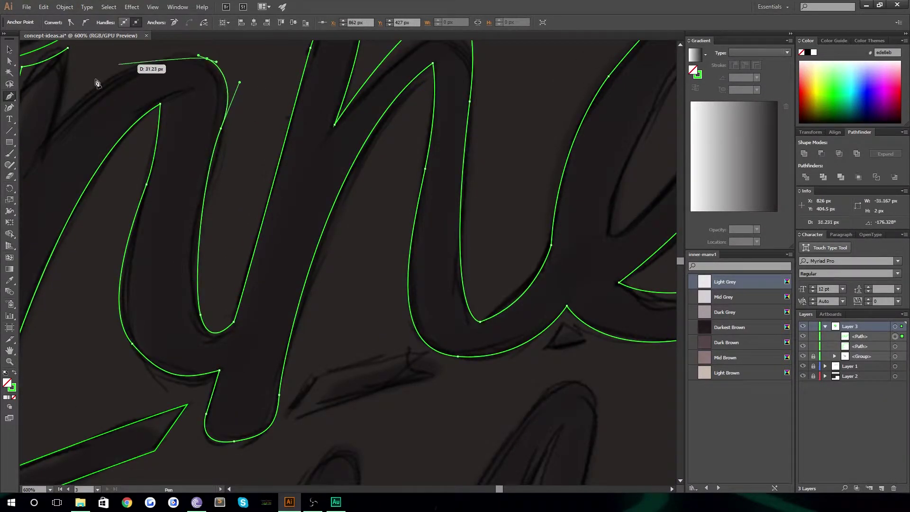
drag(130, 65, 257, 63)
Trace back to the first n's stem, close the lettering outline at the stem's tip, and deselect it.
drag(179, 125, 90, 232)
drag(136, 121, 108, 256)
click(152, 260)
drag(167, 180, 168, 131)
scroll(315, 240, up, 5)
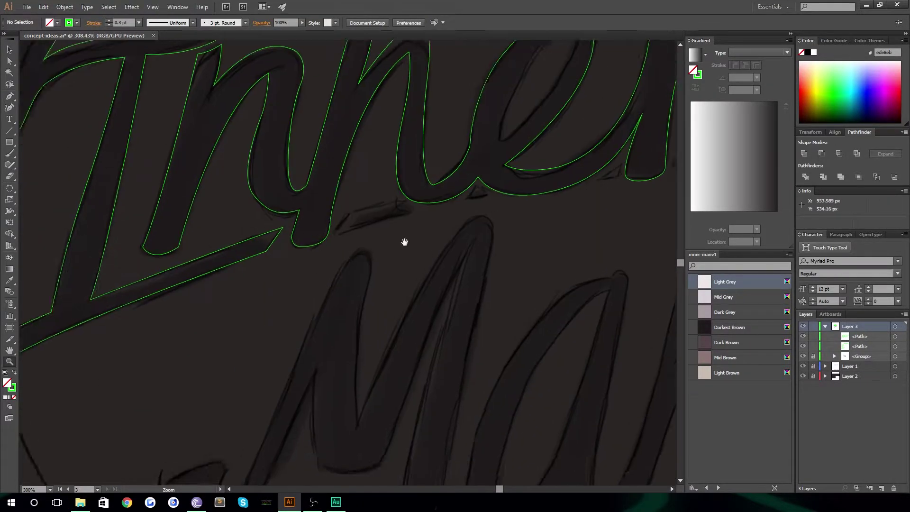
Trace the slanted underline dash beneath the second n as a closed path with a curved right end.
click(262, 296)
click(285, 249)
click(384, 219)
drag(414, 248, 443, 252)
click(414, 247)
click(262, 297)
Trace the small triangular underline piece beneath the junction of the second n and the e.
drag(561, 203, 317, 217)
click(307, 239)
click(330, 258)
click(286, 267)
drag(583, 195, 361, 205)
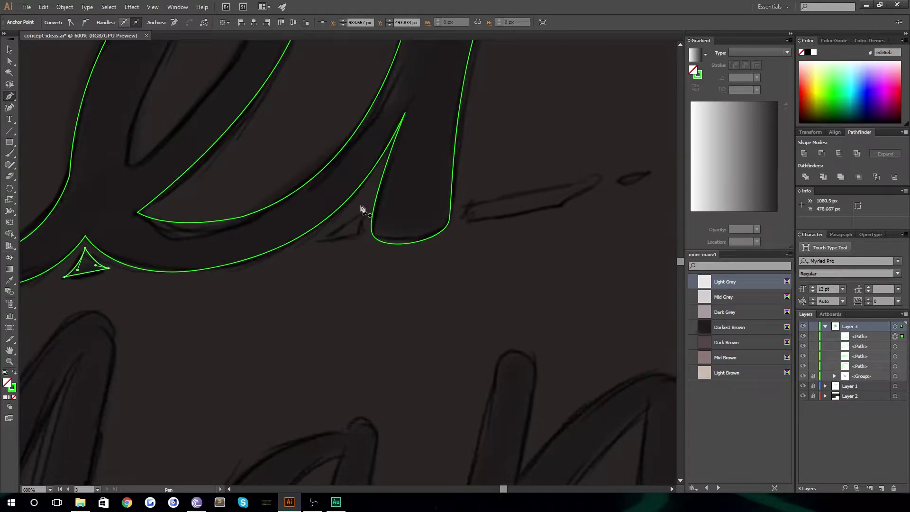
Trace the small triangular underline piece between the e's tail and the r's foot as a closed path.
click(361, 204)
drag(314, 240, 294, 247)
click(314, 241)
click(361, 233)
drag(369, 202, 375, 188)
click(369, 202)
click(361, 205)
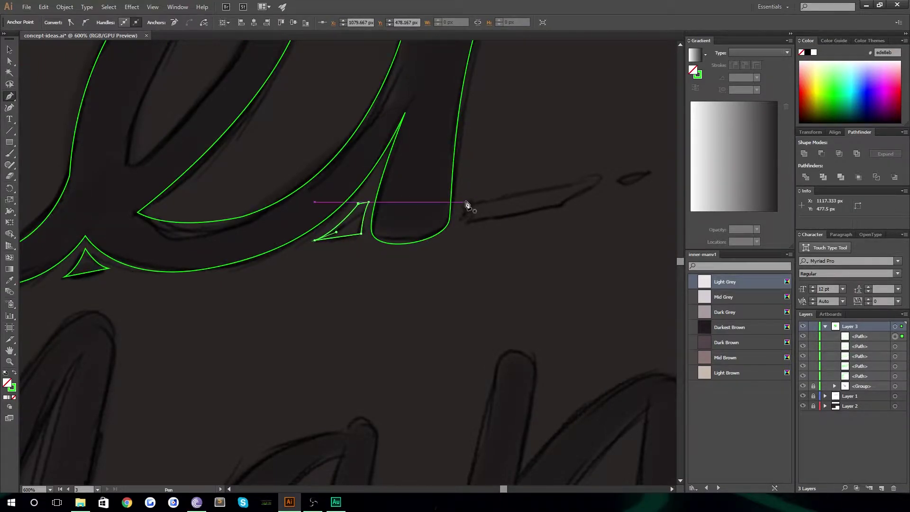
Trace the long underline dash after the r's foot as a closed path with a curved tapering end.
click(467, 199)
click(463, 225)
click(560, 209)
mouse_move(583, 189)
mouse_down()
mouse_move(604, 177)
mouse_move(594, 170)
mouse_move(287, 196)
mouse_up()
click(467, 200)
Trace the two short tapered dashes at the far end of the underline as separate closed paths.
click(341, 219)
click(372, 209)
click(399, 207)
click(447, 193)
Start the e's counter with the Pen tool at its lower tip and curve up along its left side.
key(z)
drag(322, 275, 314, 274)
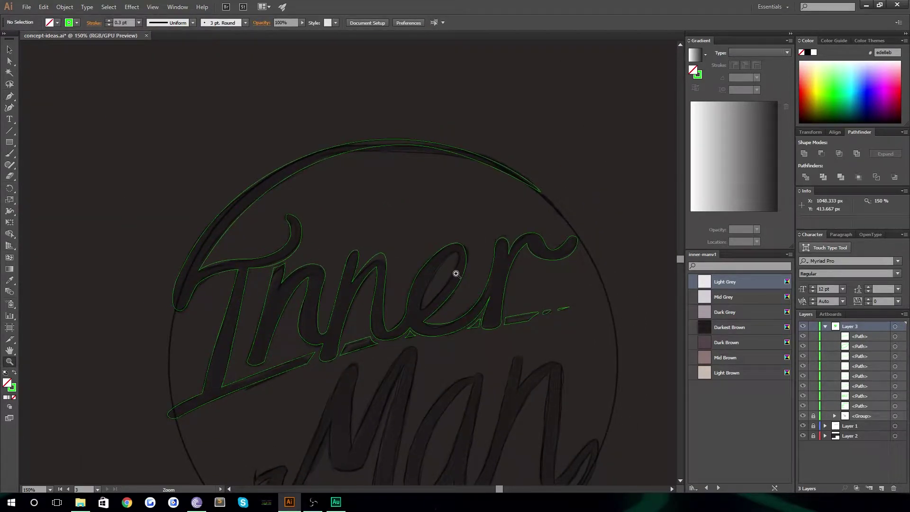
click(388, 296)
click(308, 280)
click(284, 292)
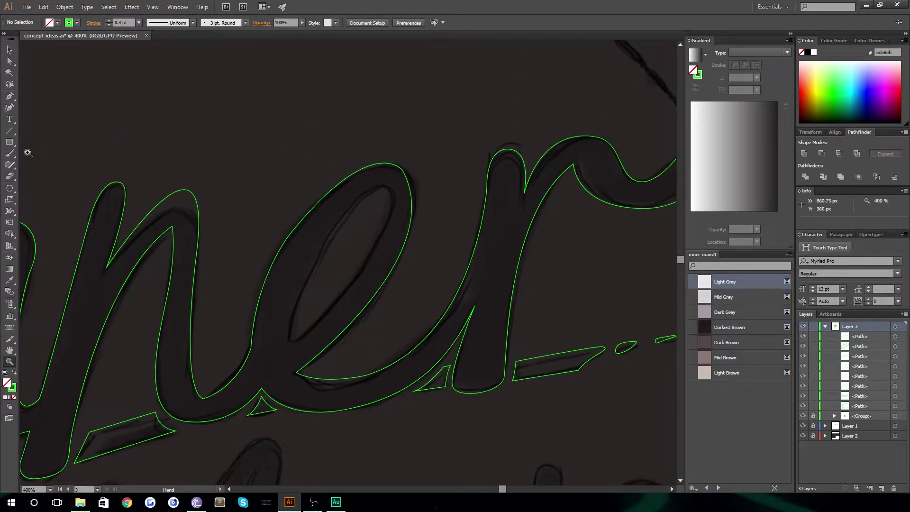
click(9, 97)
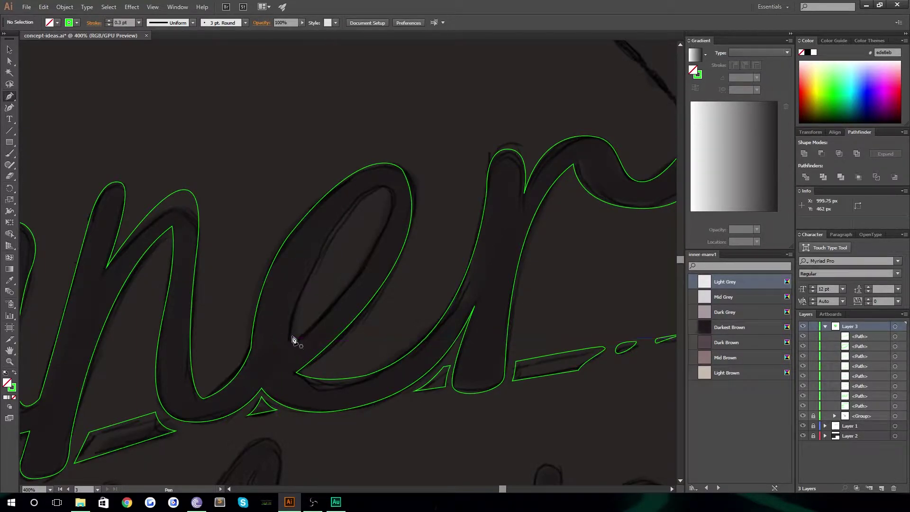
click(283, 336)
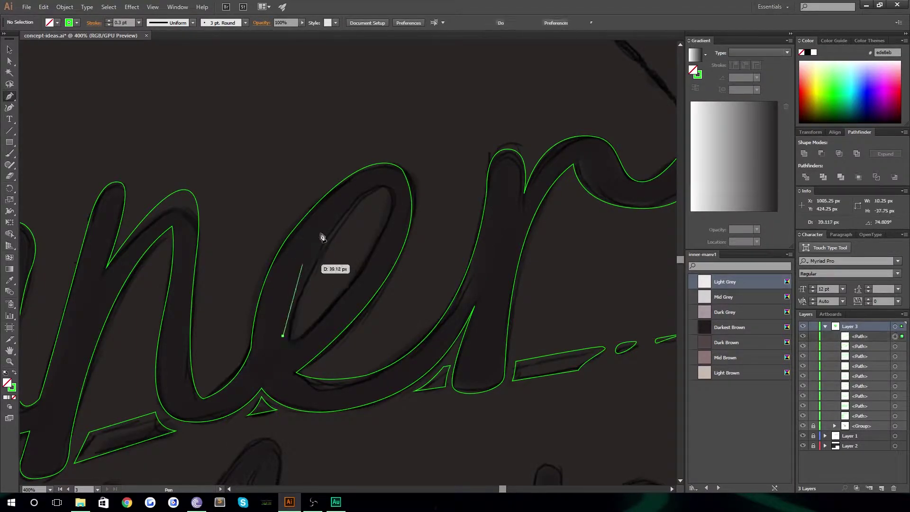
drag(325, 226, 390, 185)
key(ctrl+z)
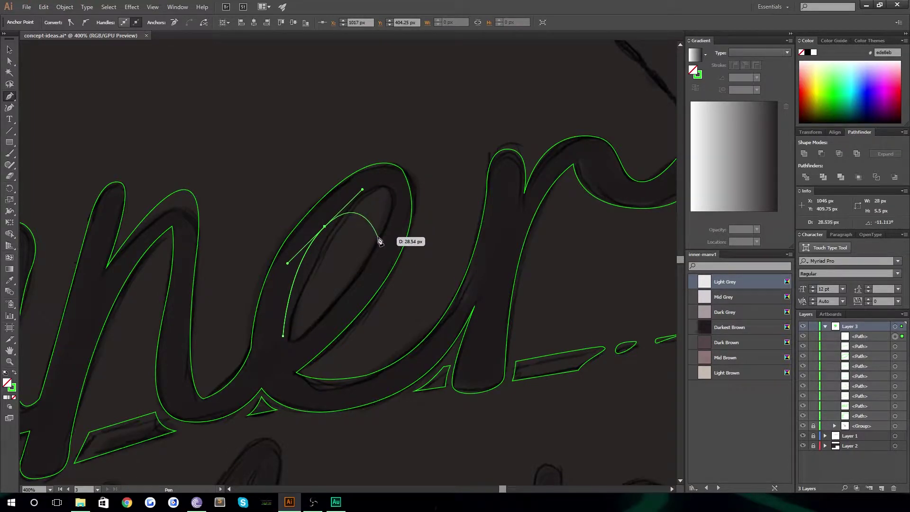
Curve the e's counter over the top and down its right side, close it at the lower tip, and deselect it.
drag(378, 236, 340, 319)
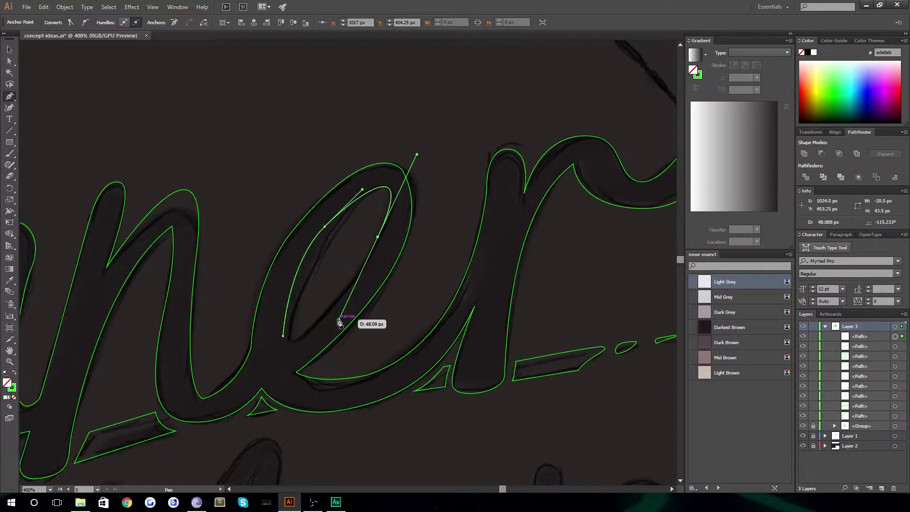
drag(296, 341, 283, 335)
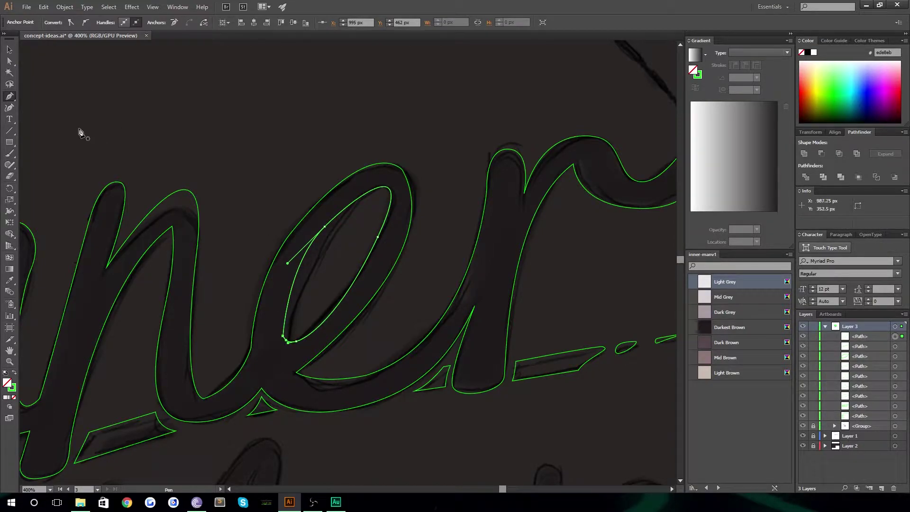
click(6, 53)
click(181, 303)
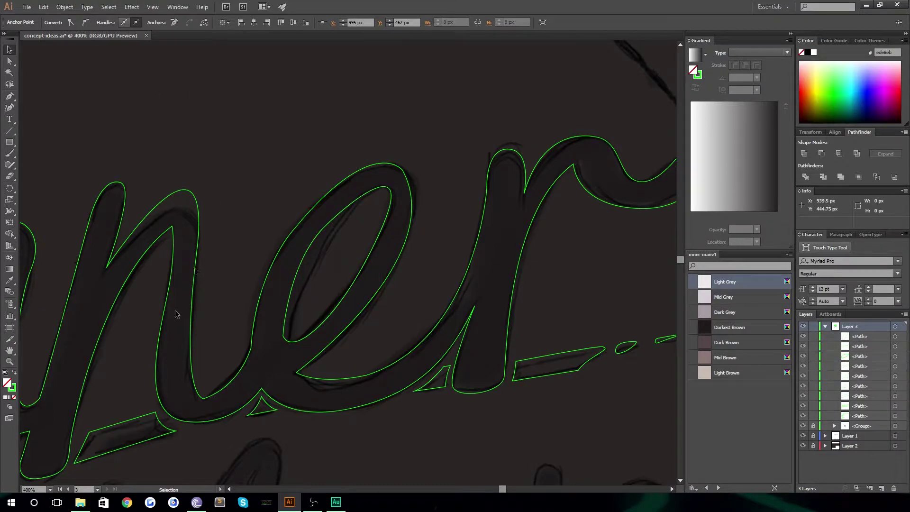
Select the upper-left anchor of the e's counter and pull its lower handle inward.
scroll(215, 319, left, 2)
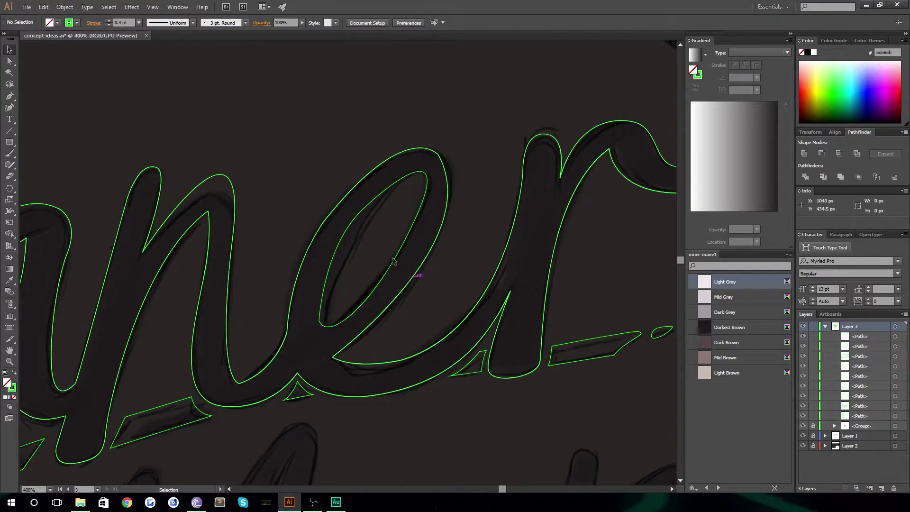
click(354, 224)
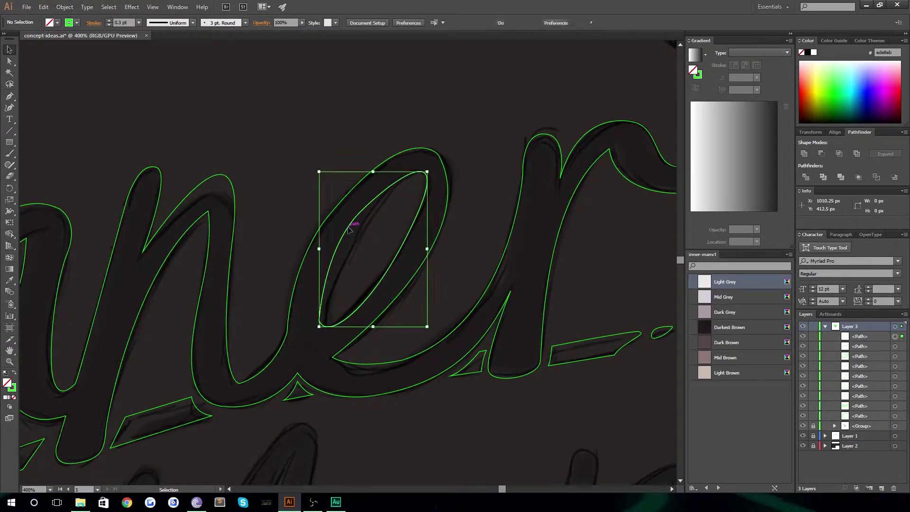
click(9, 96)
drag(365, 209, 366, 247)
key(ctrl+z)
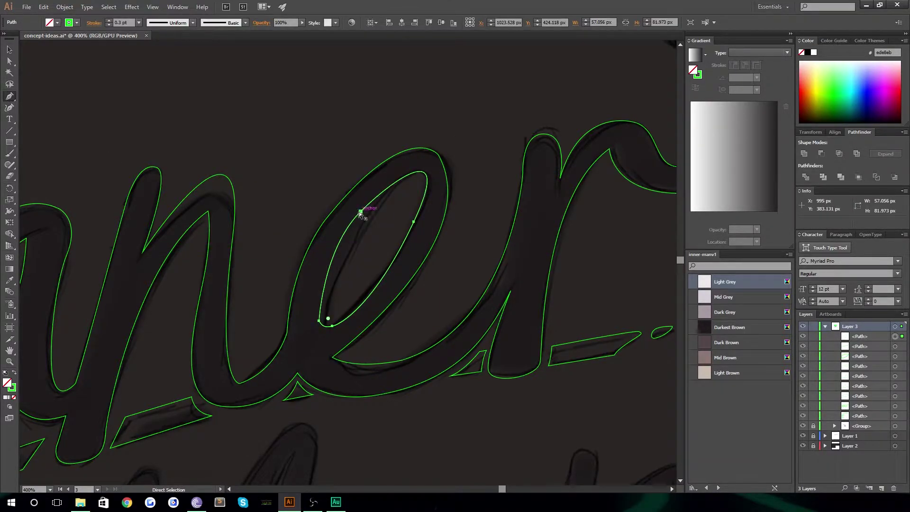
ctrl+click(361, 212)
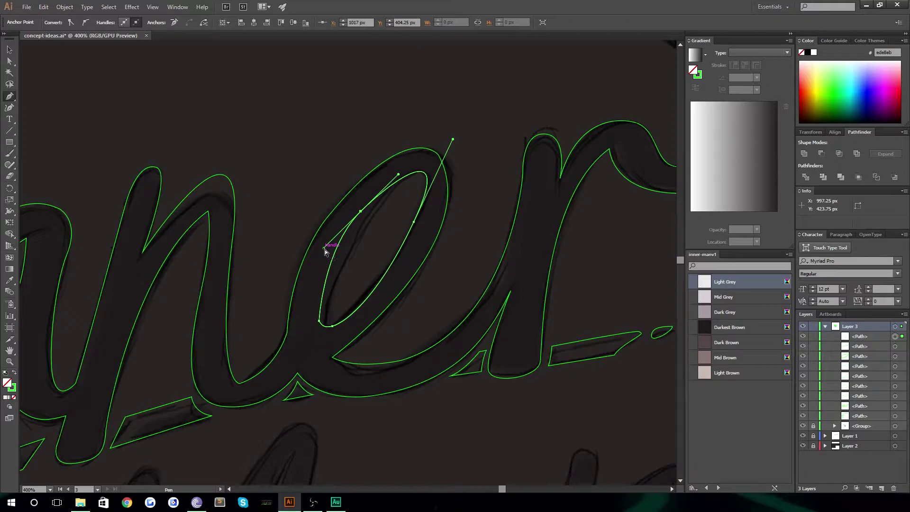
drag(324, 249, 333, 249)
Nudge the counter's upper-left anchor down and to the right onto the sketched line.
key(Down)
key(Right)
key(Right)
key(Down)
key(Down)
key(Down)
key(Down)
key(Right)
key(Right)
key(Down)
key(Up)
key(Left)
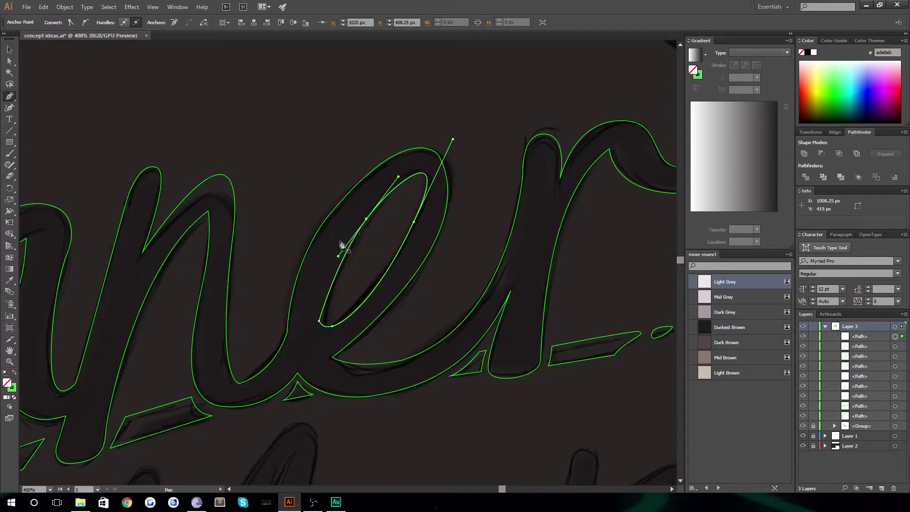
Fine-tune the lower handle of the counter's upper-left anchor to follow the sketch, and deselect the path.
drag(338, 259, 337, 259)
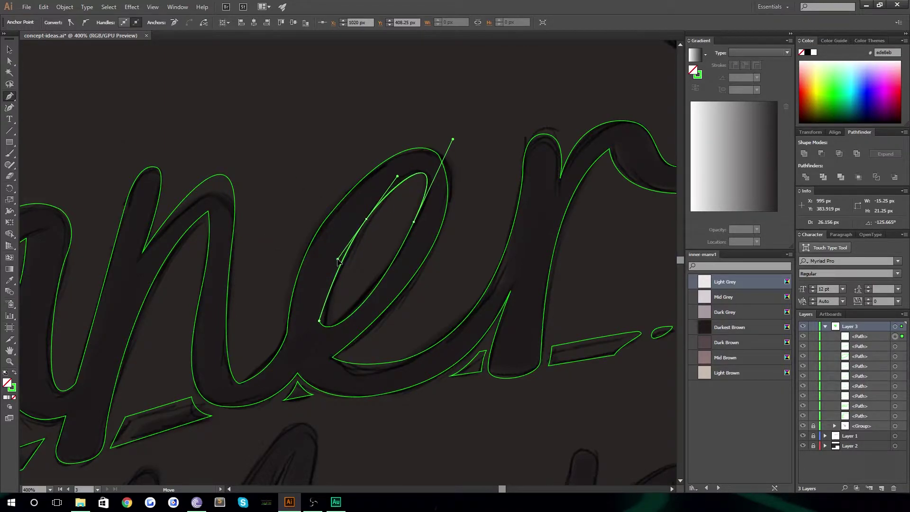
click(9, 49)
click(325, 153)
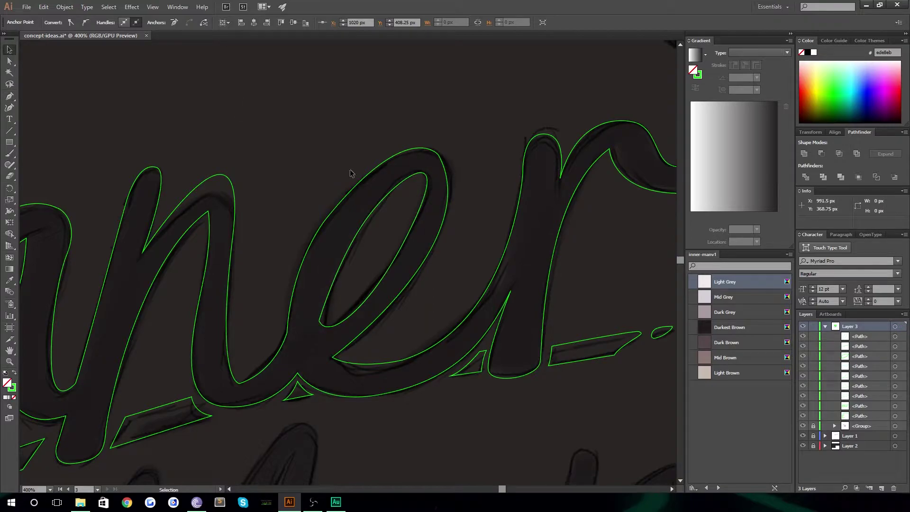
Fill all traced Inner paths with the Light Grey swatch, set their stroke to None, and deselect them.
key(z)
alt+click(369, 280)
alt+click(359, 279)
alt+click(203, 290)
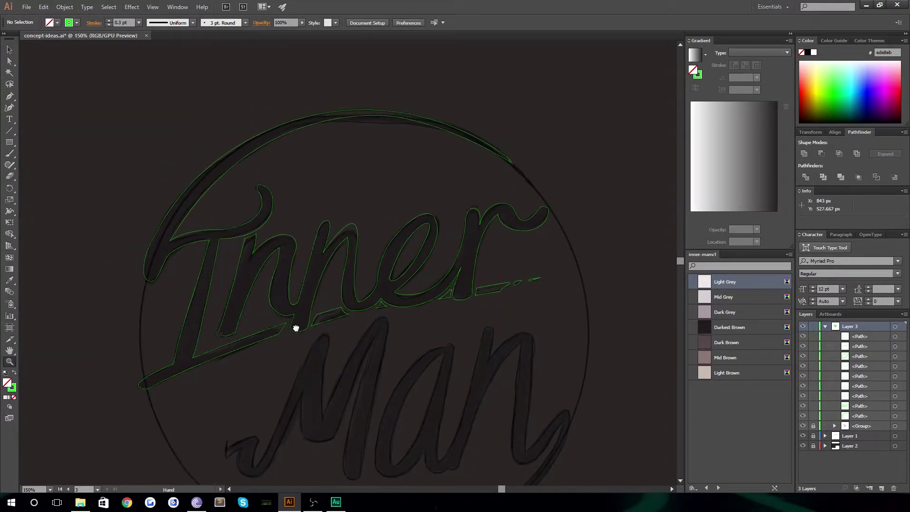
drag(290, 326, 336, 329)
click(9, 49)
drag(410, 292, 676, 399)
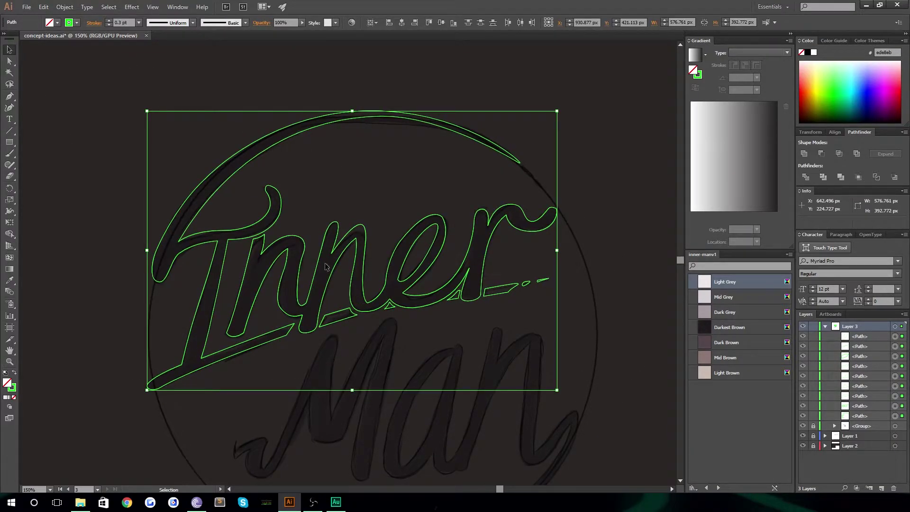
click(712, 283)
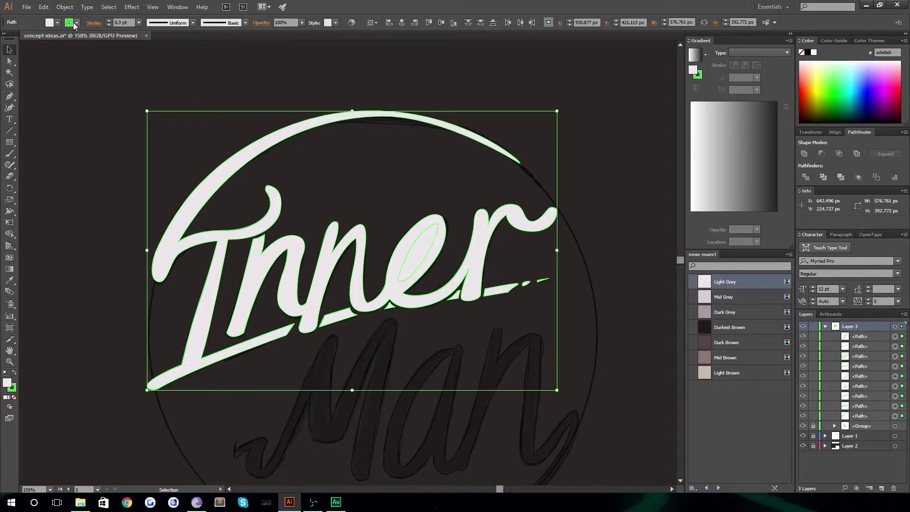
click(75, 24)
click(6, 38)
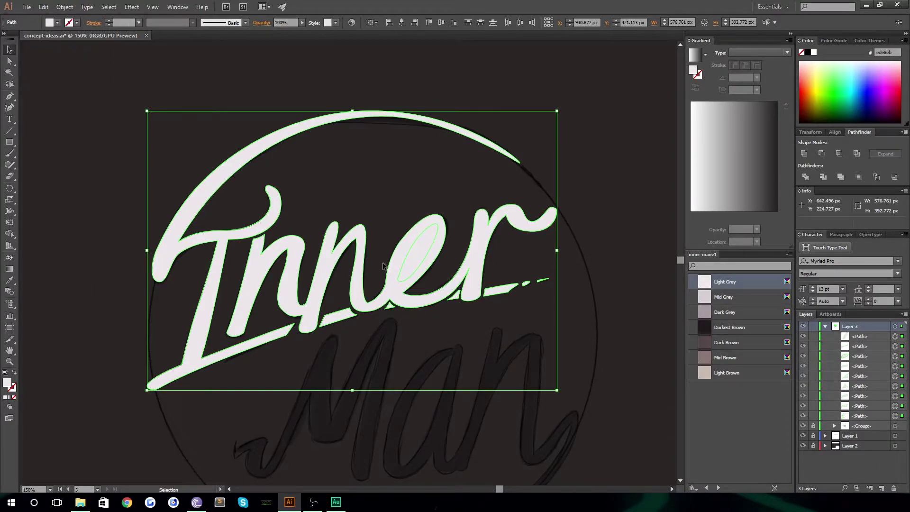
click(610, 150)
Set the fill of the e's counter path to None.
click(418, 256)
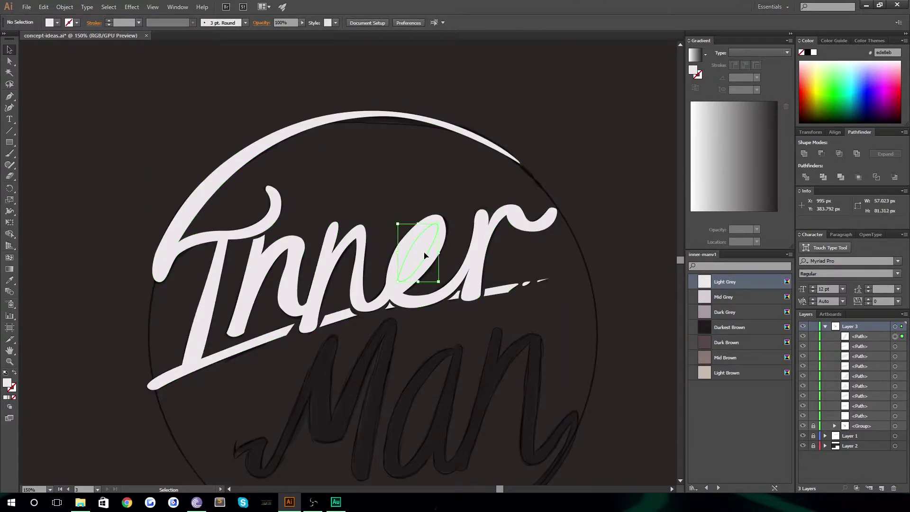
click(57, 22)
click(6, 39)
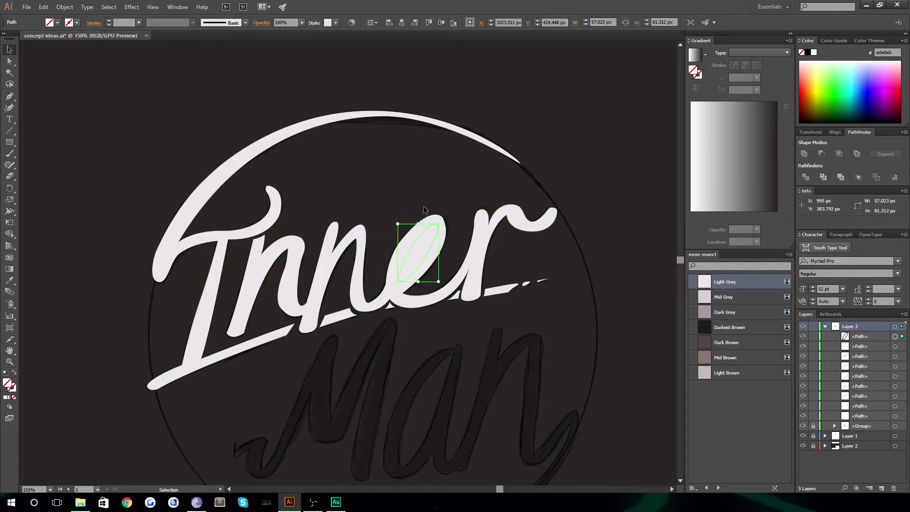
Cut the e's counter path out of the connected nner lettering shape with Minus Front, and deselect the result.
key(Delete)
key(ctrl+f)
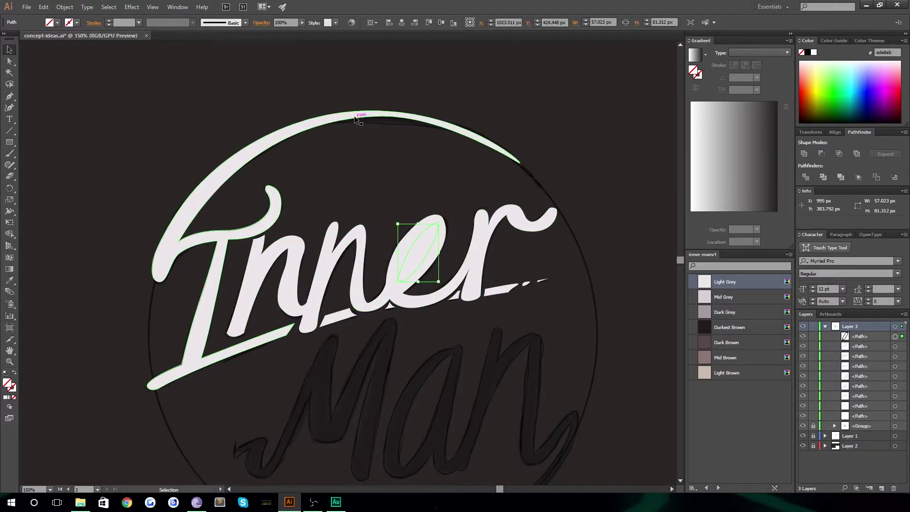
shift+click(484, 232)
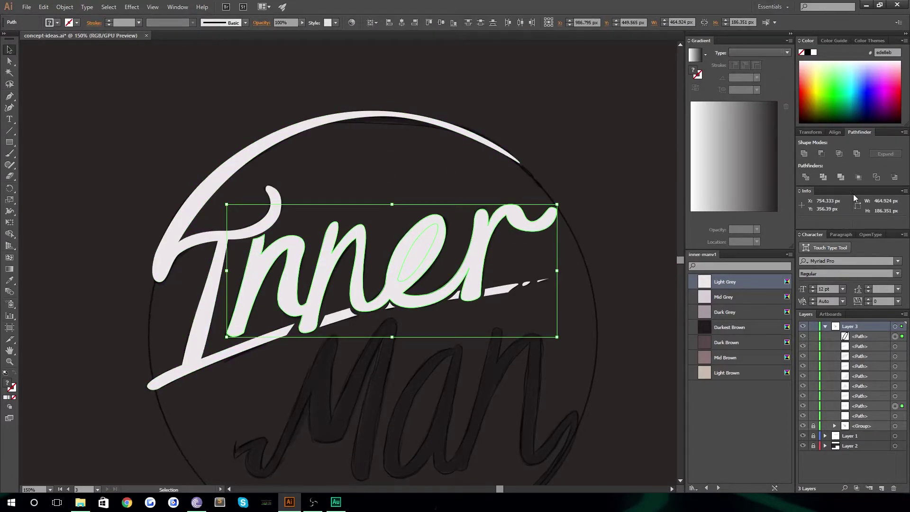
click(823, 155)
drag(141, 442, 172, 419)
click(152, 462)
key(backslash)
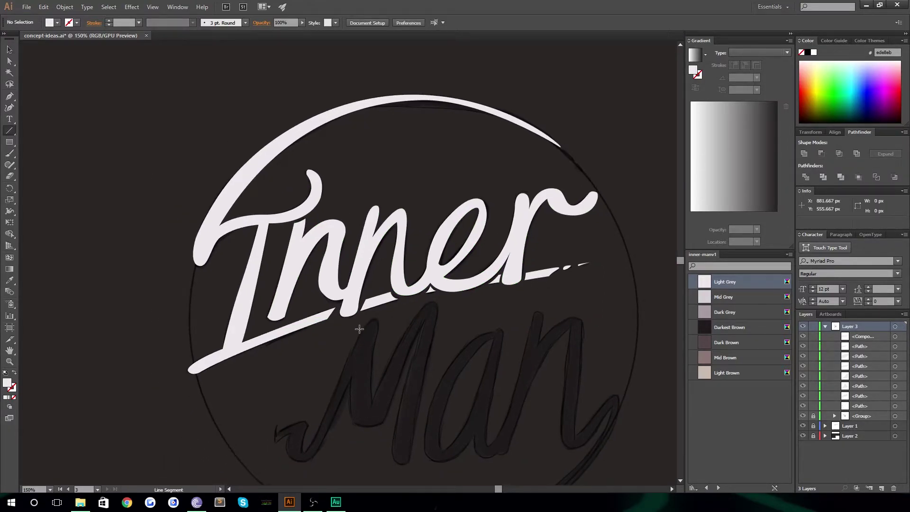
key(z)
alt+click(368, 318)
alt+click(367, 311)
drag(275, 242, 317, 276)
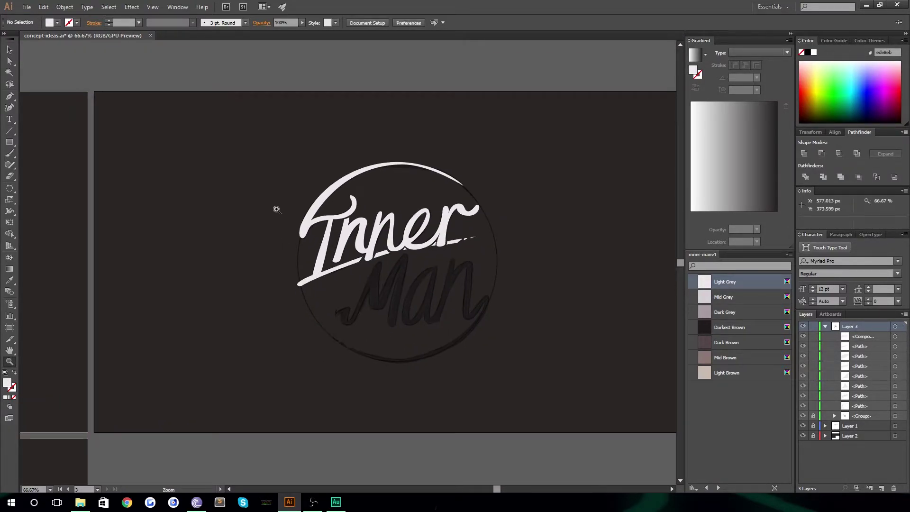